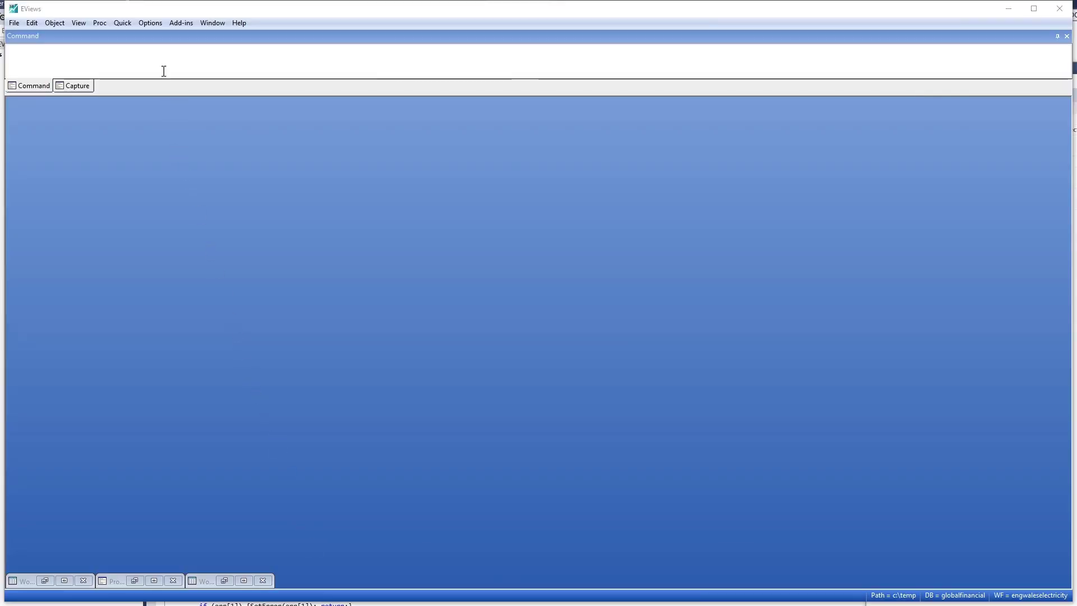
Choose EViewsRConn.VariantRConn for R, confirm the home path C:\Program Files\R\R-3.4.0, and save the options
left_click(152, 23)
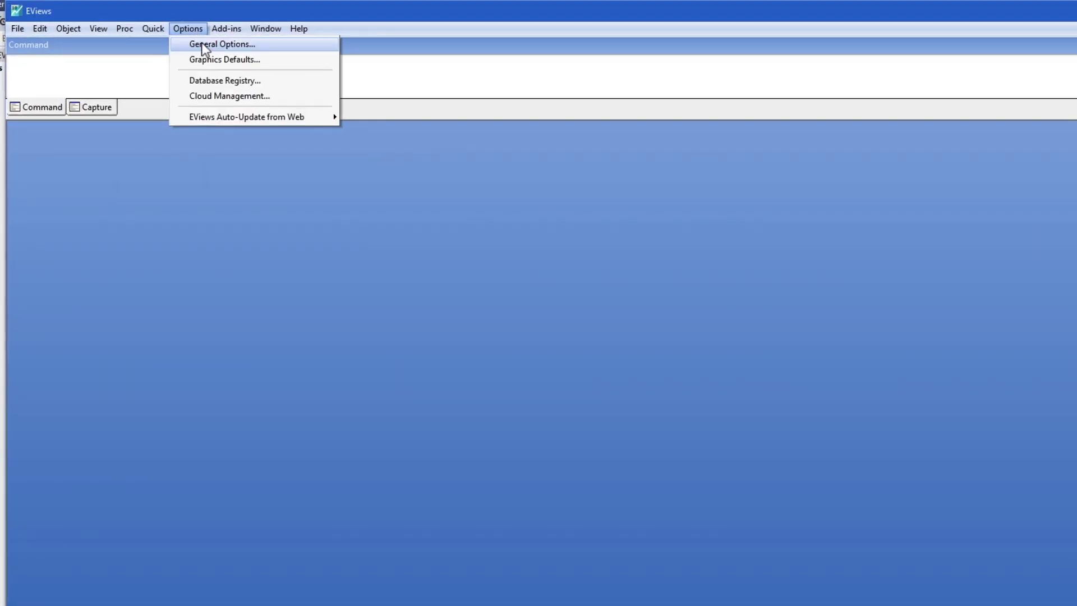
left_click(201, 43)
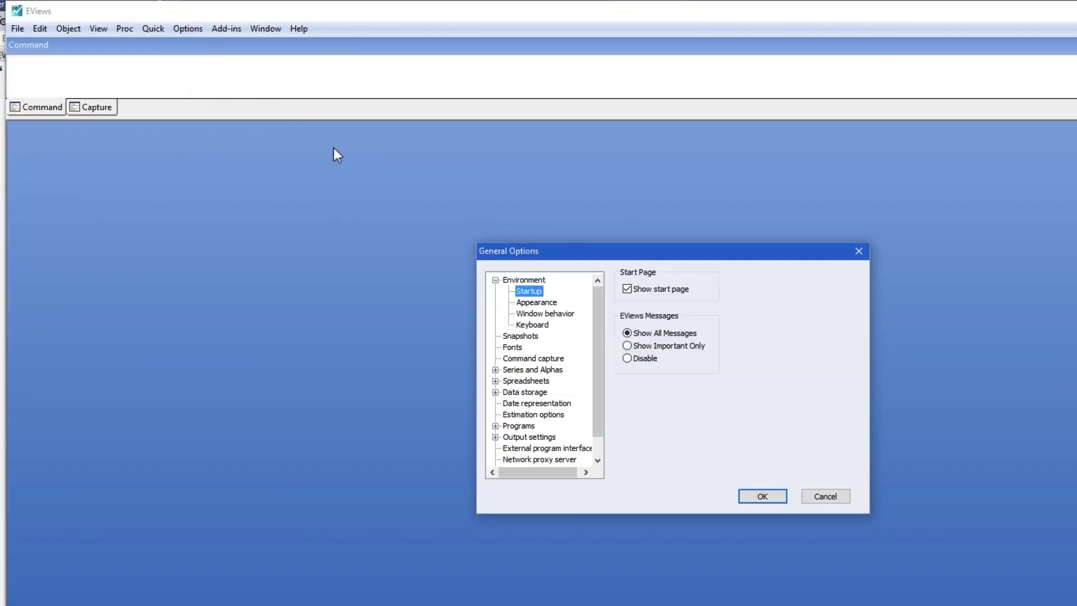
left_click(544, 448)
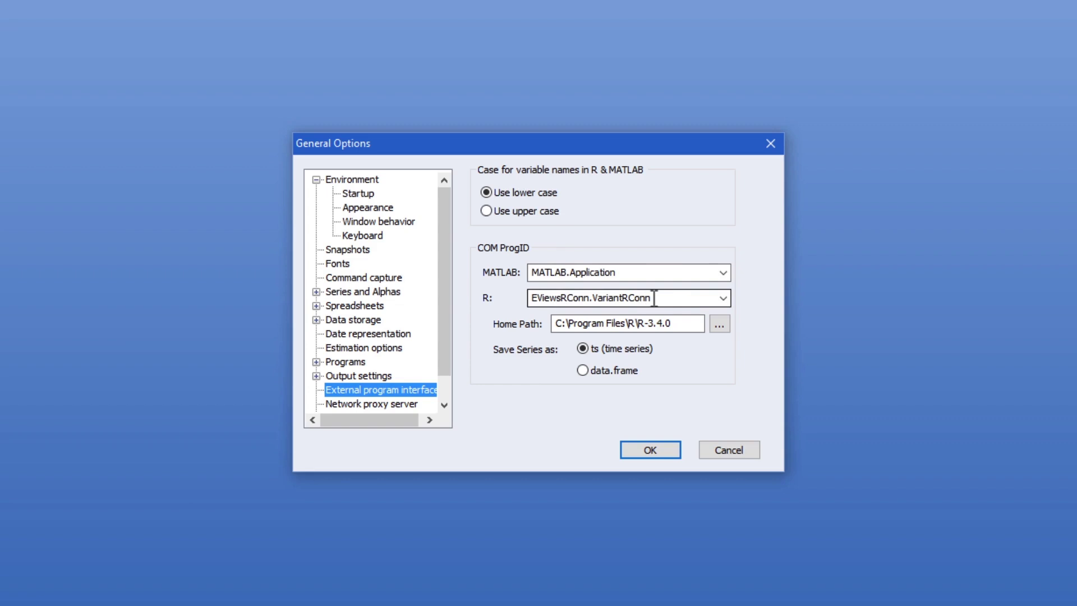
left_click(725, 295)
left_click(685, 313)
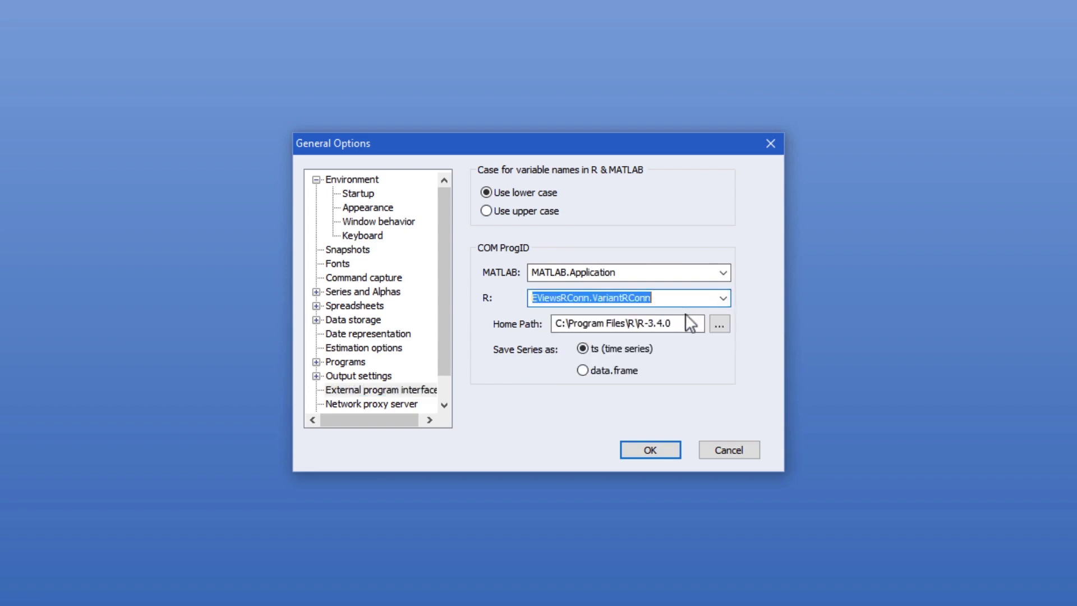
left_click(687, 323)
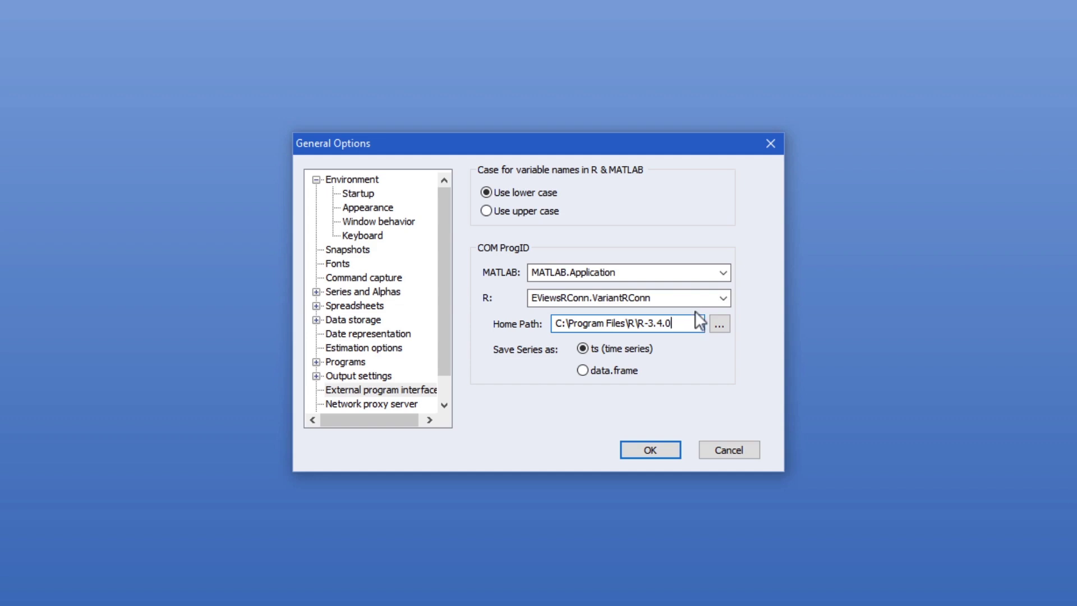
mouse_move(677, 323)
left_mouse_down()
mouse_move(641, 324)
mouse_move(677, 323)
left_mouse_up()
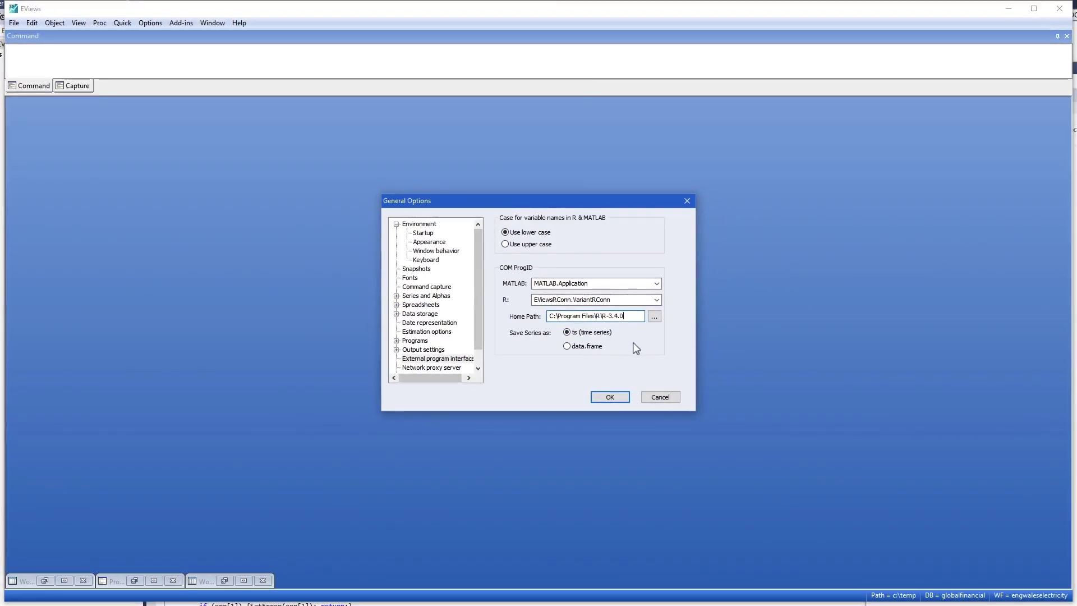
left_click(610, 397)
Open an R session with xopen(r) and undock and enlarge the RConn log window
left_click(88, 66)
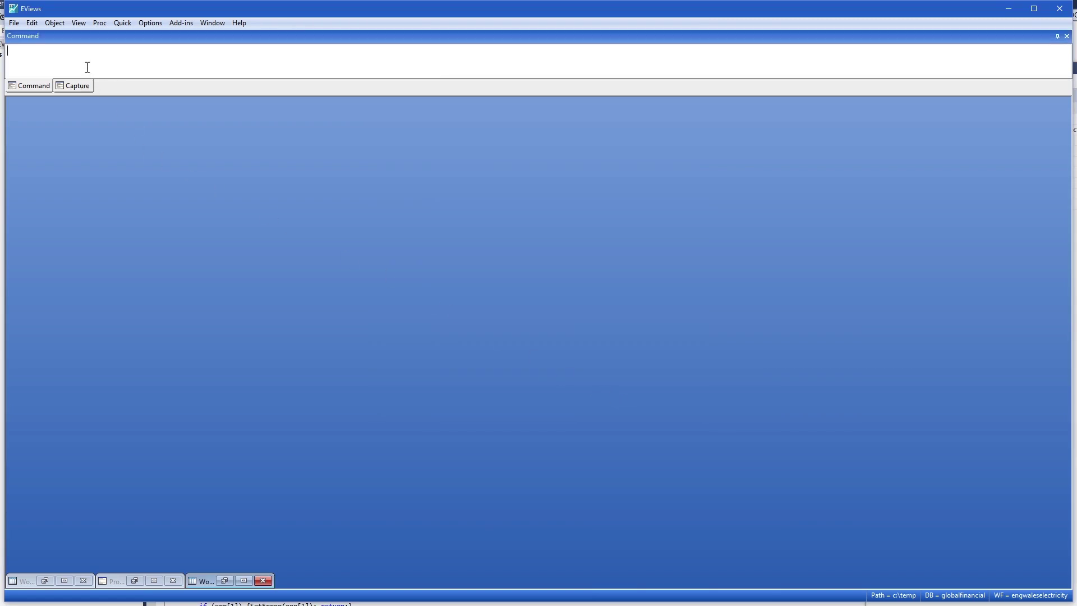
type("xopen(r)")
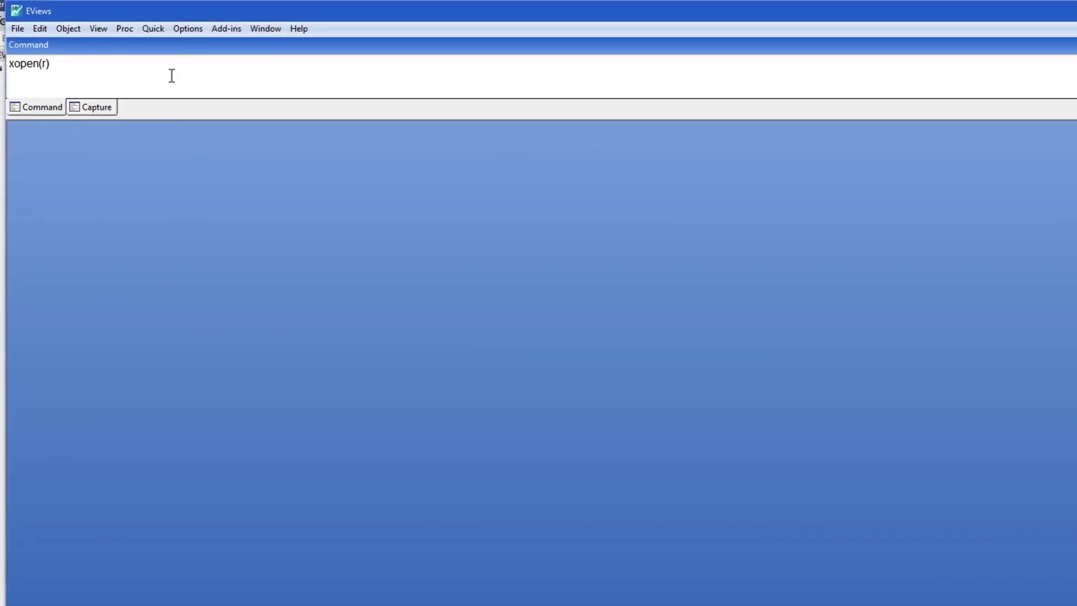
key("Return")
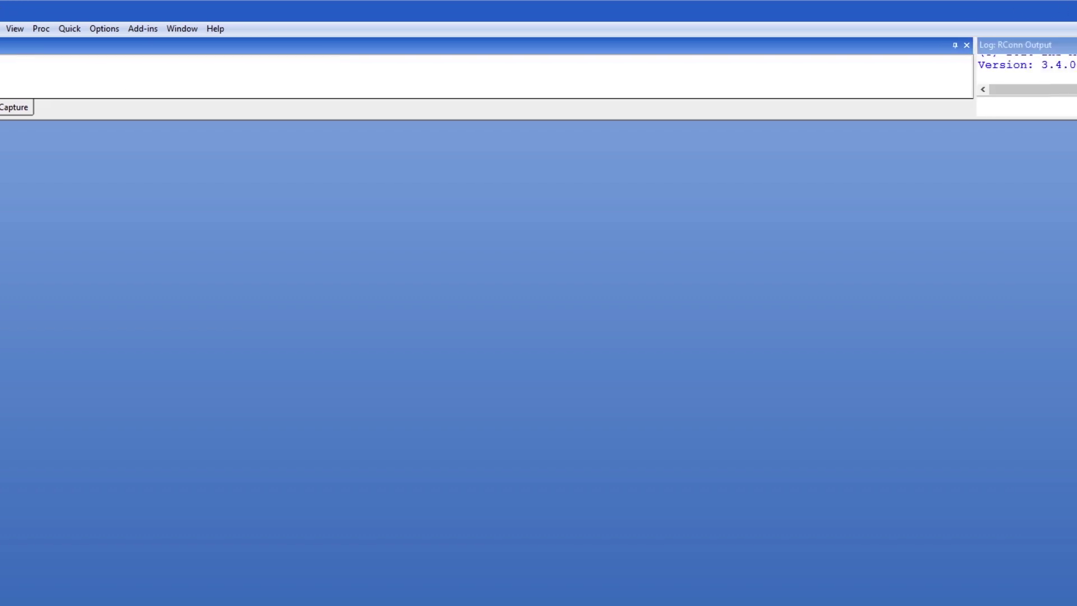
left_click_drag(1016, 45, 874, 156)
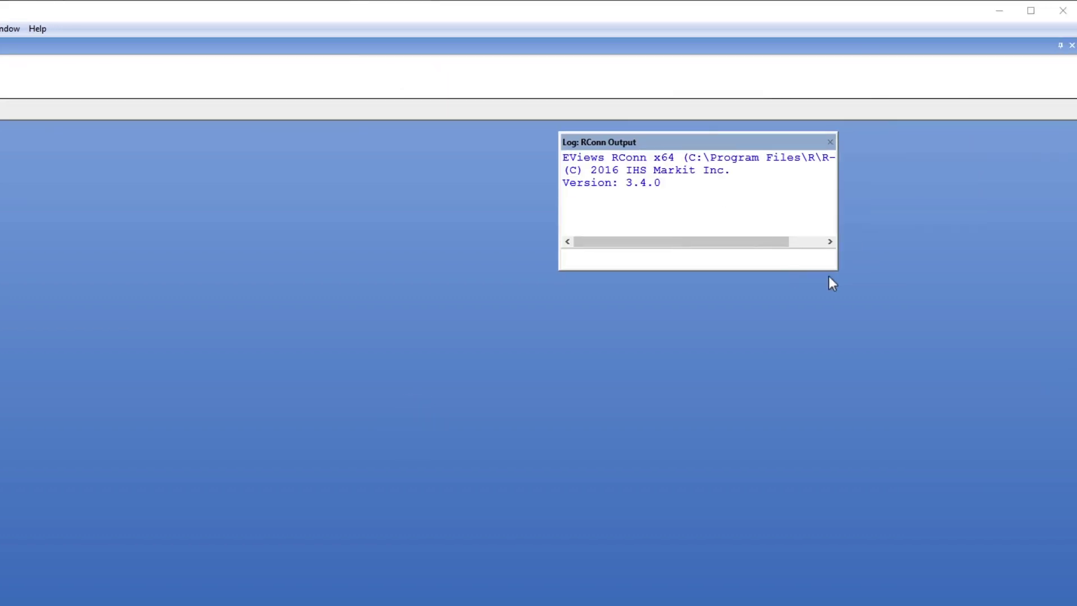
left_click_drag(833, 265, 993, 364)
left_click_drag(862, 340, 858, 308)
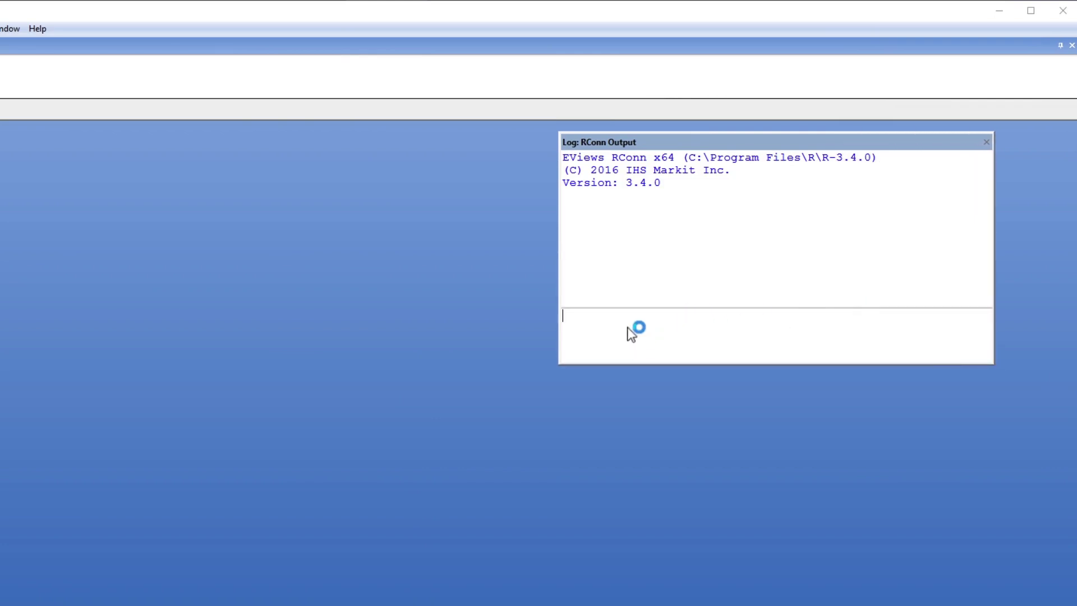
Generate y=rnorm(30) in R and show it with plot(y)
type("y=rnorm(30)")
key("Return")
type("plot(y")
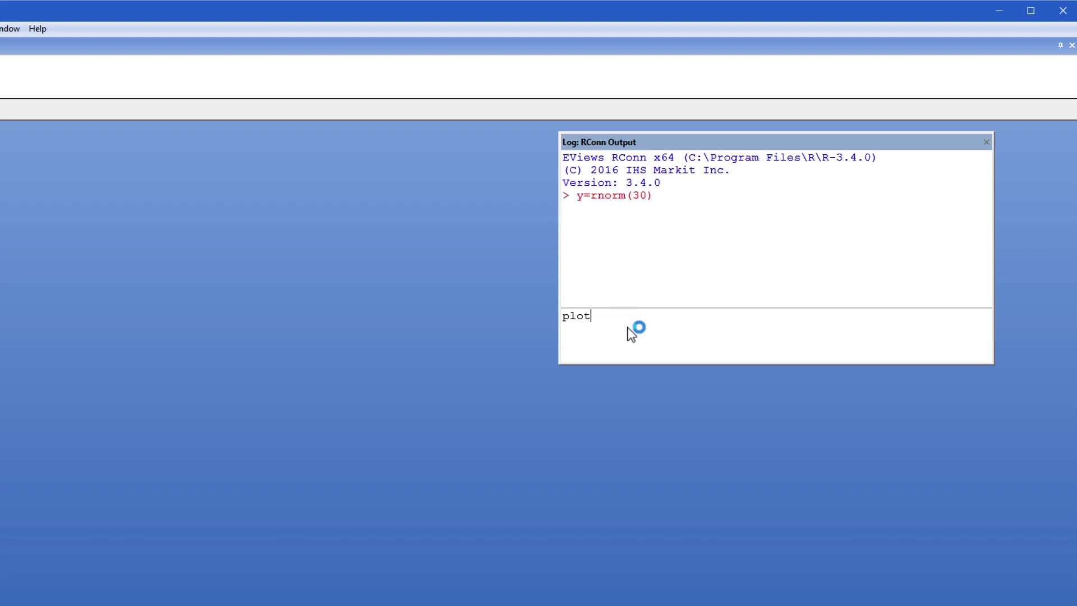
type(")")
key("Return")
left_click_drag(1076, 0, 729, 143)
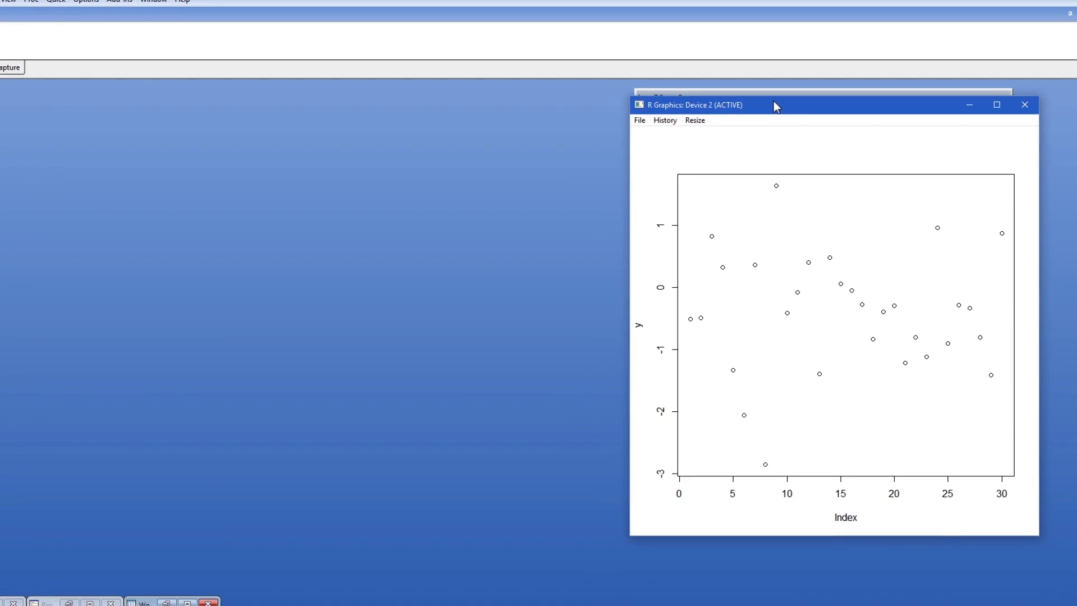
Close the R plot, restore the ENGWALESELECTRICITY workfile, and select the elecdmd series
left_click(1018, 110)
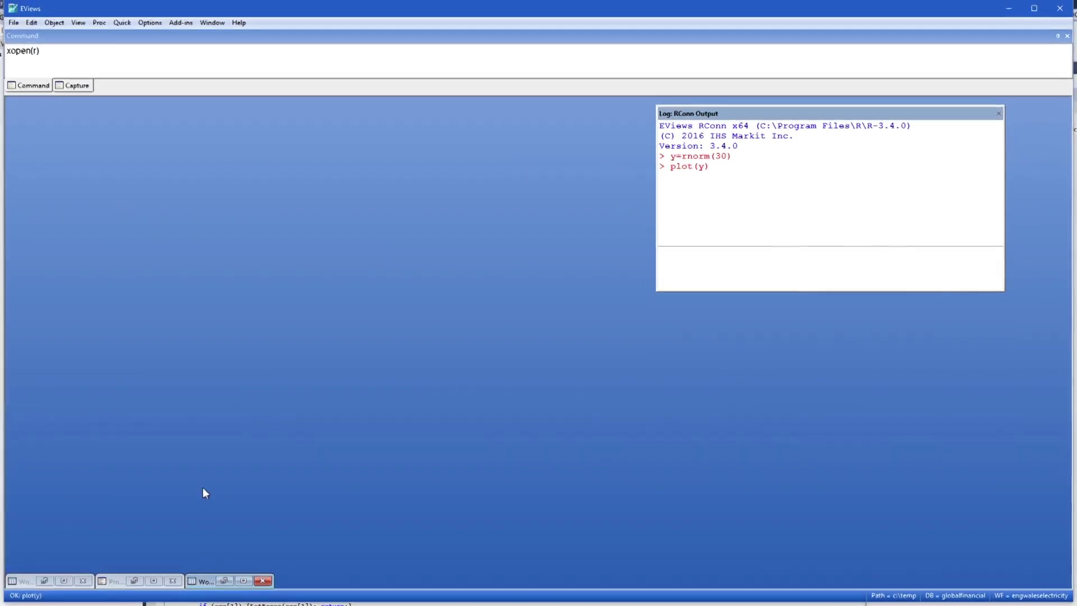
left_click(223, 580)
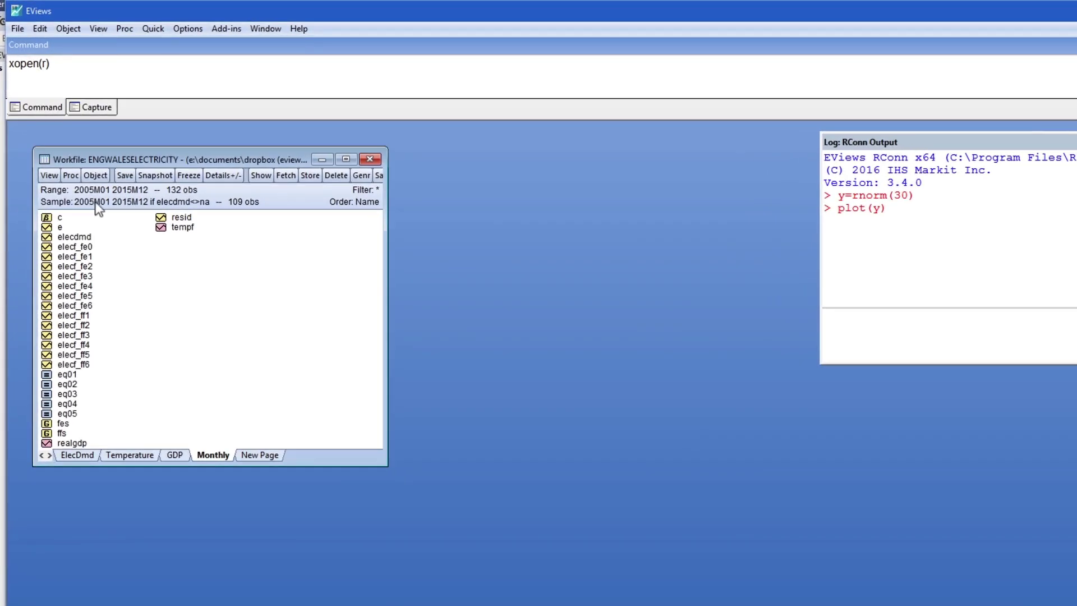
left_click(77, 235)
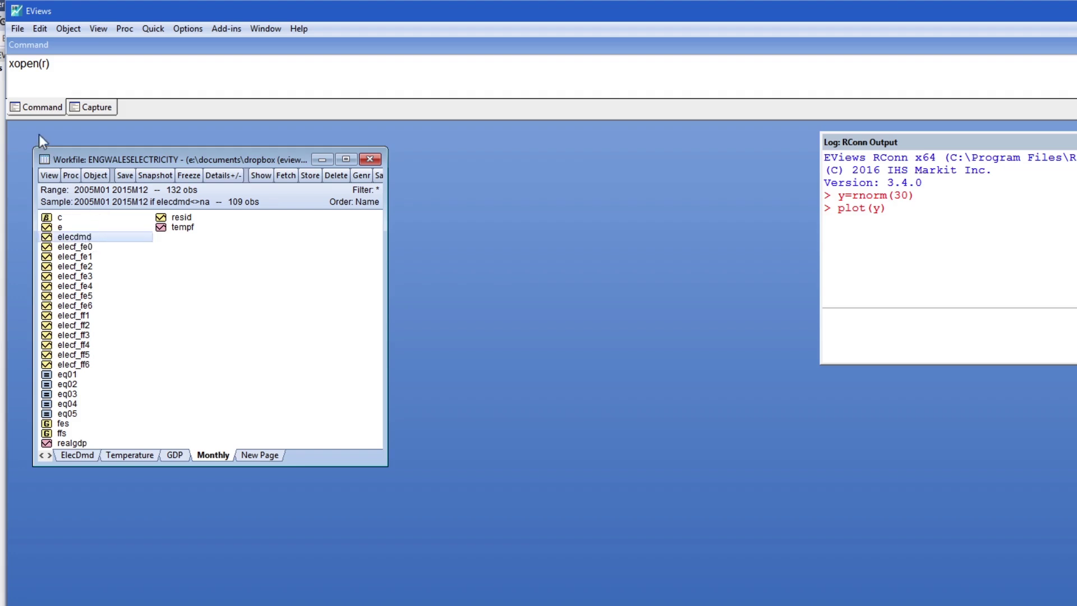
Send elecdmd to R with the xput elecdmd command
left_click(40, 86)
type("xput elecdmd")
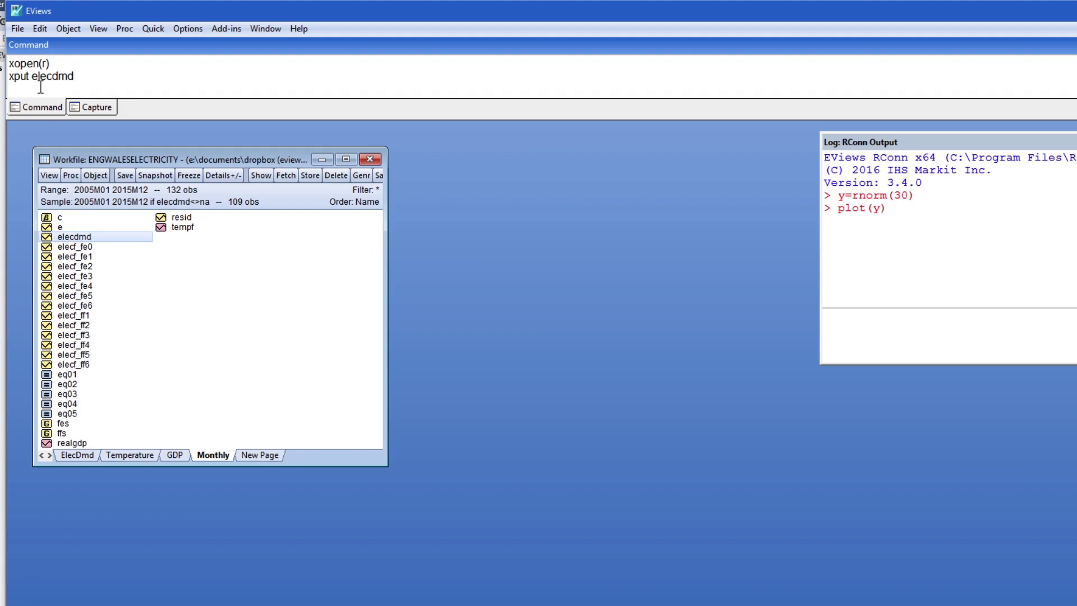
key("Return")
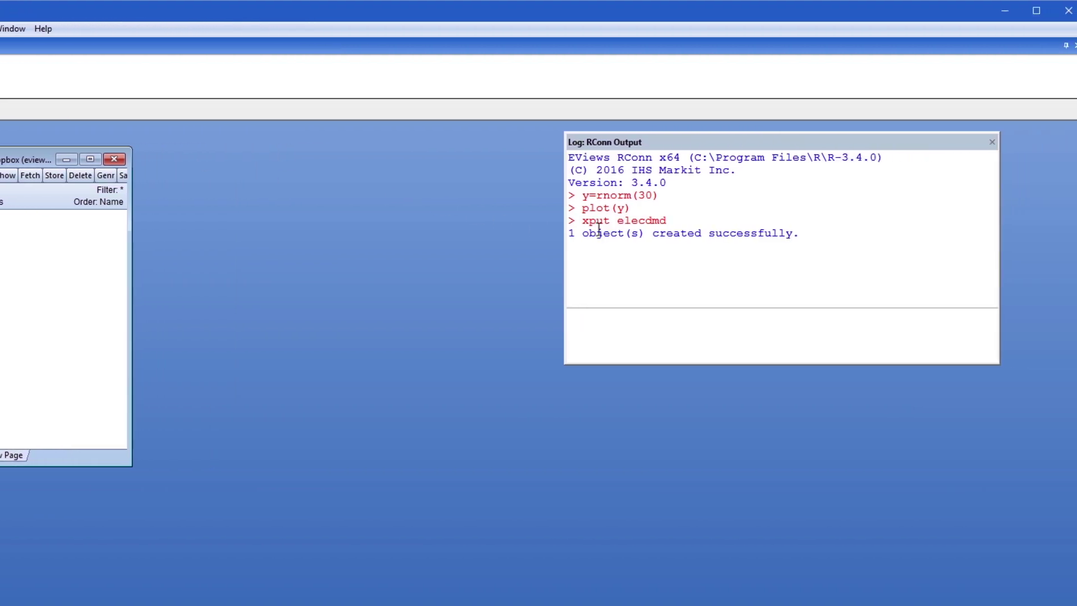
left_click(623, 328)
Print elecdmd's summary in R and view, then close, its histogram
type("print")
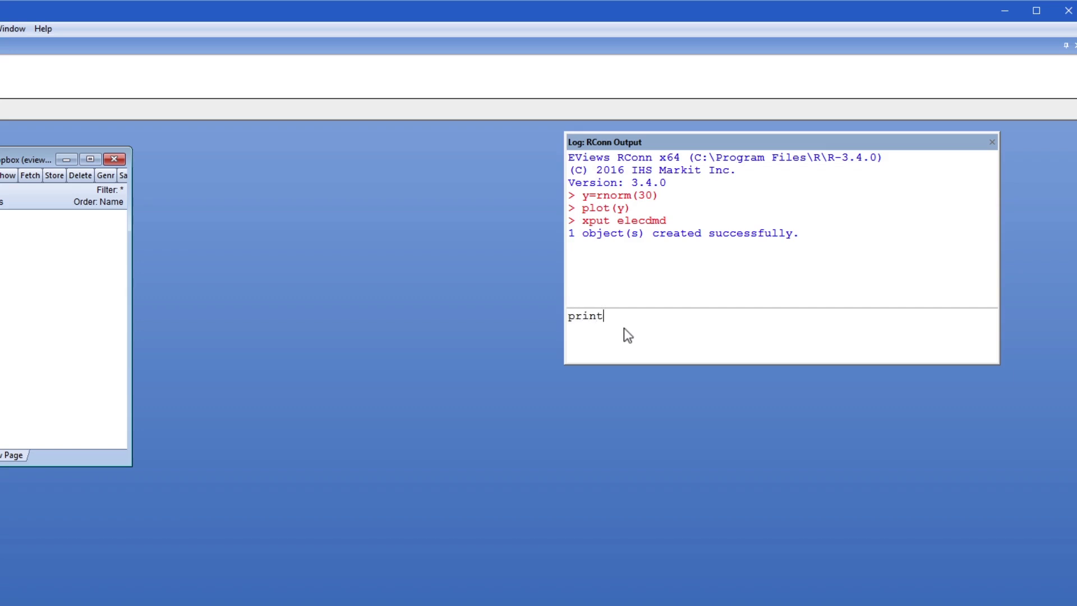
type("(summary(elecdmd))")
key("Return")
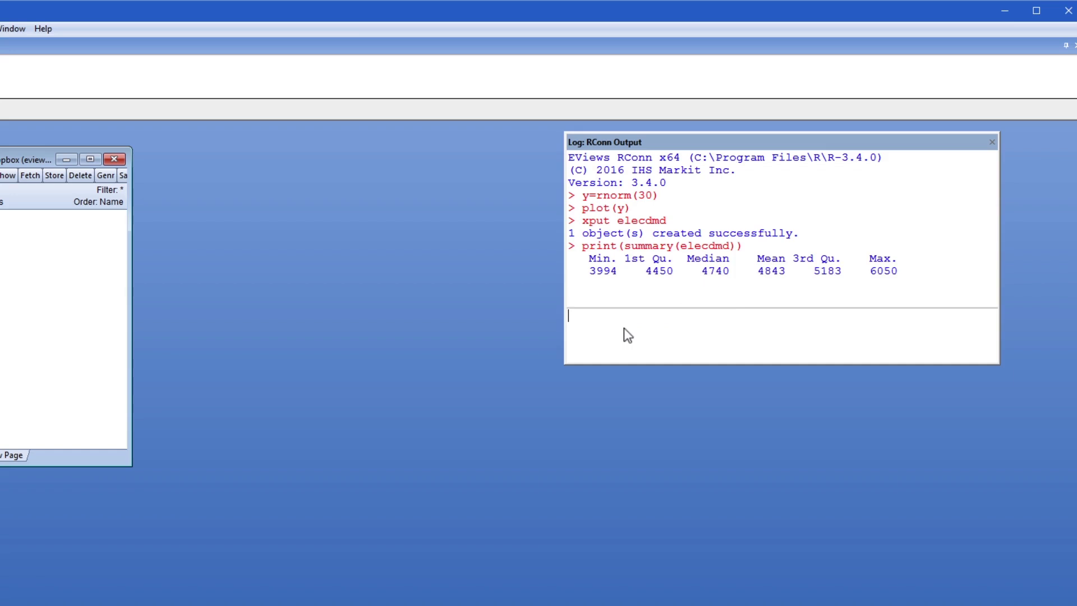
type("hist(elecdmd)")
key("Return")
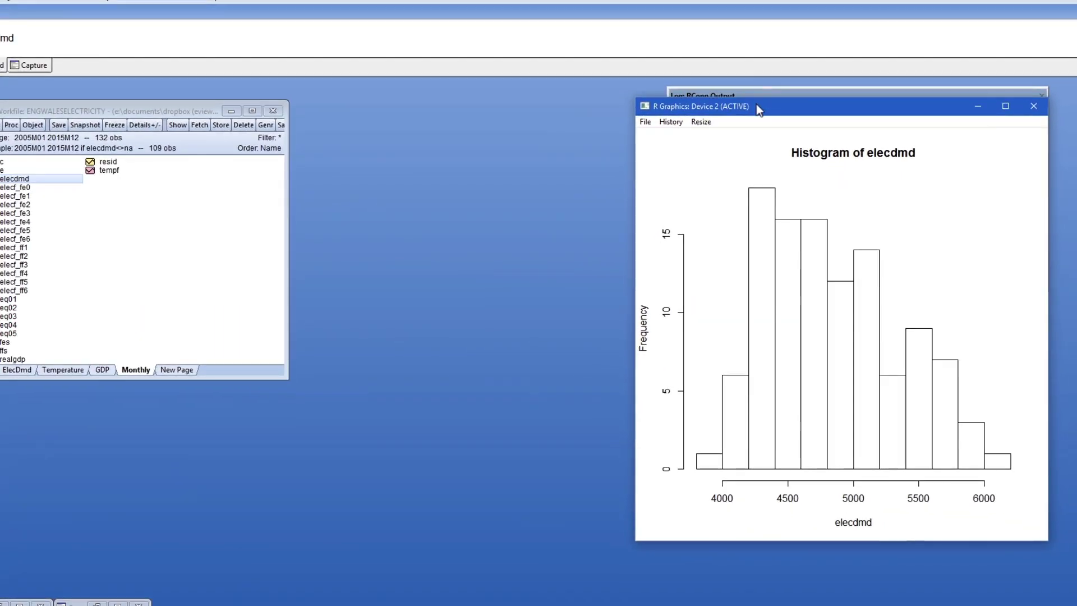
left_click(1034, 106)
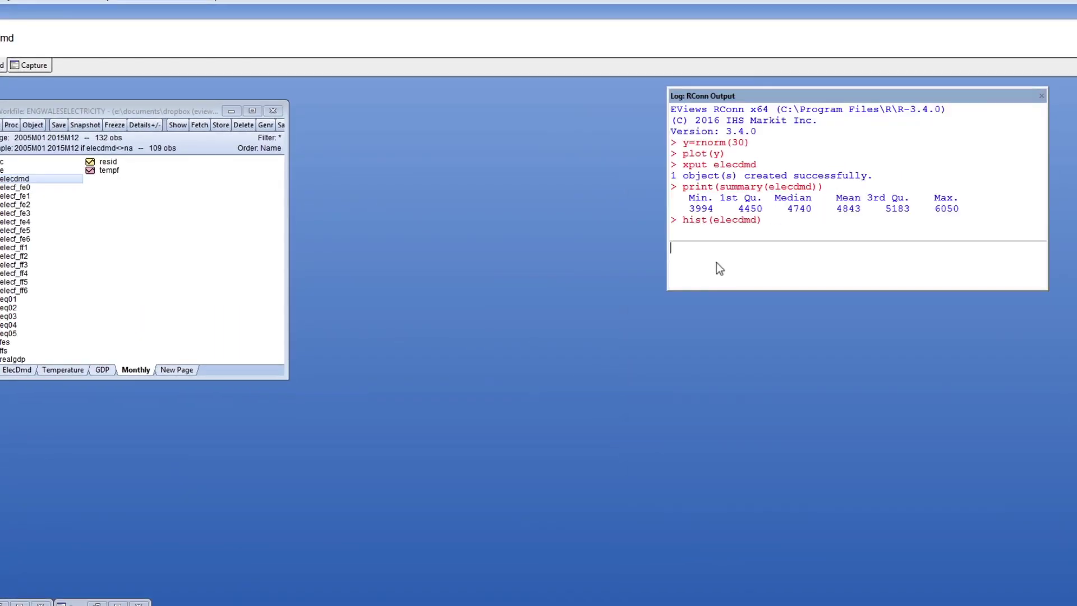
Create x in R as the standardized elecdmd using x=scale(elecdmd)
type("x=scale(")
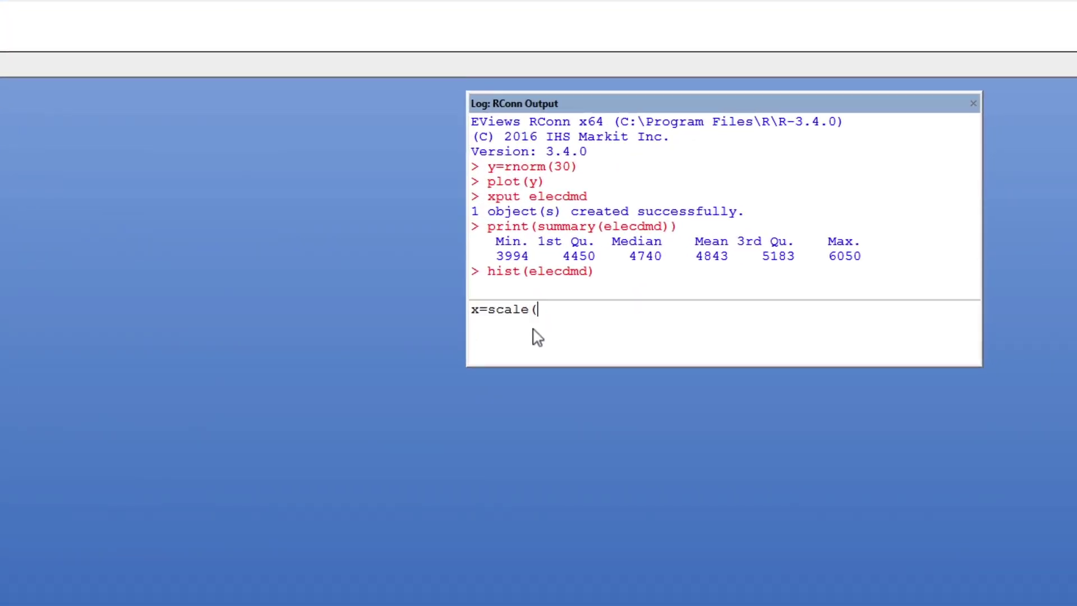
type("cdmd)")
key("Return")
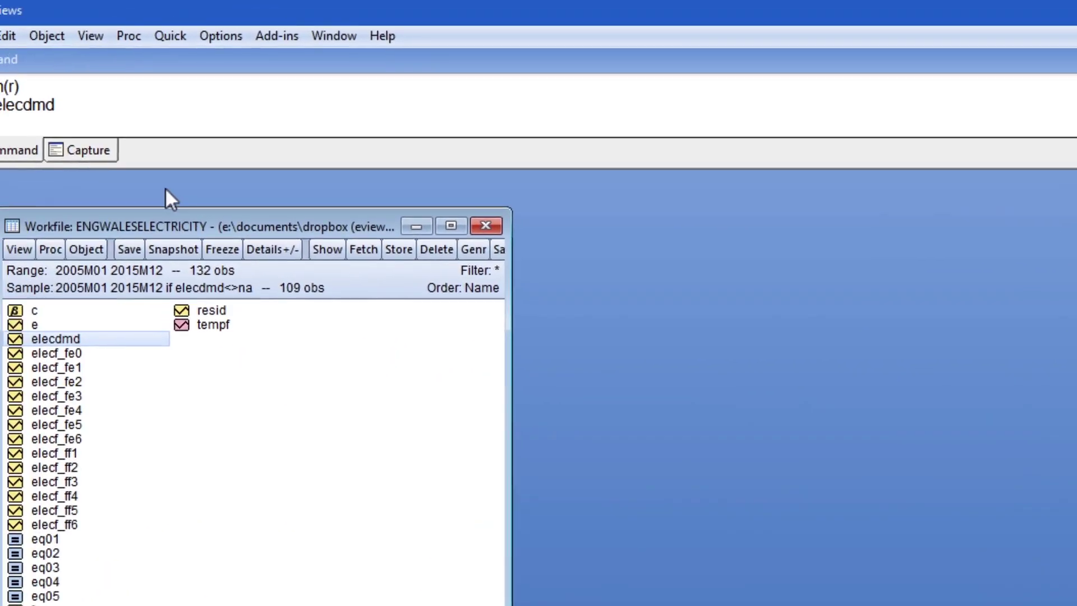
type("xget")
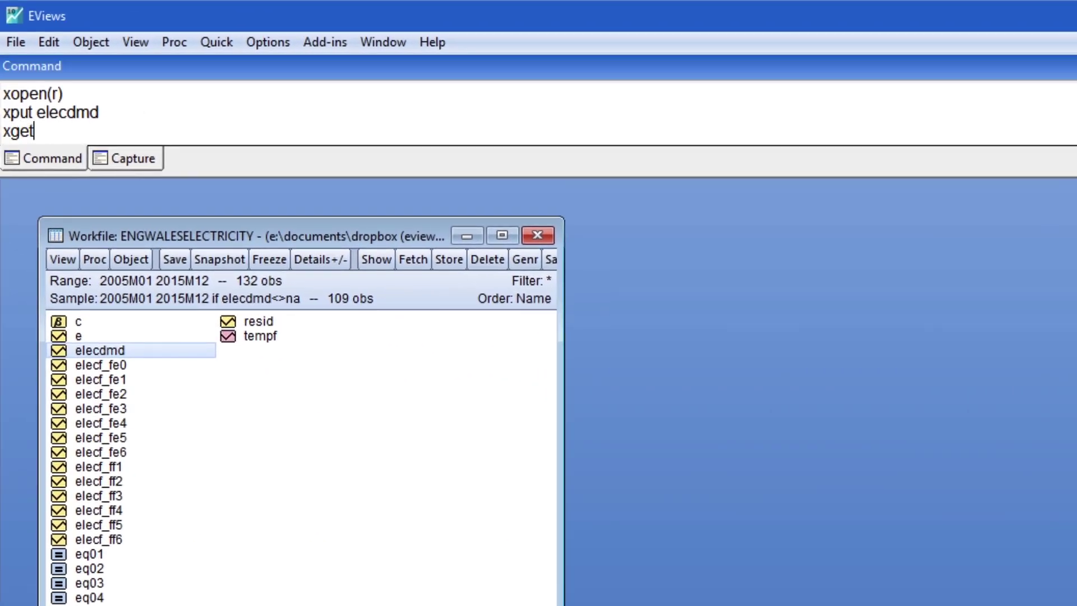
type("(type=series) x")
Import R's x as workfile series X with xget(type=series) x and review its values
key("Return")
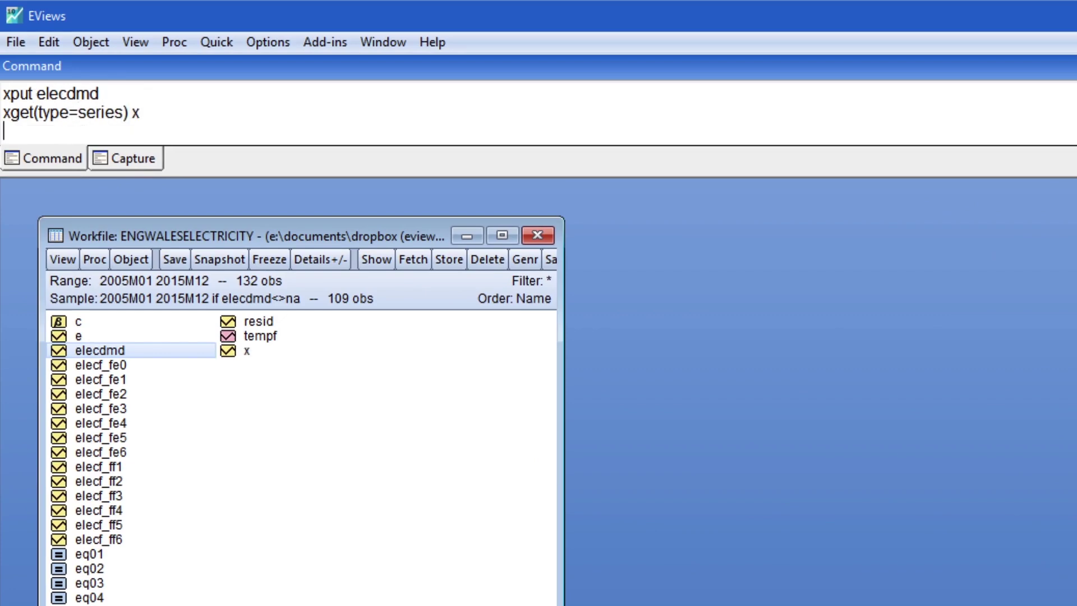
double_click(246, 351)
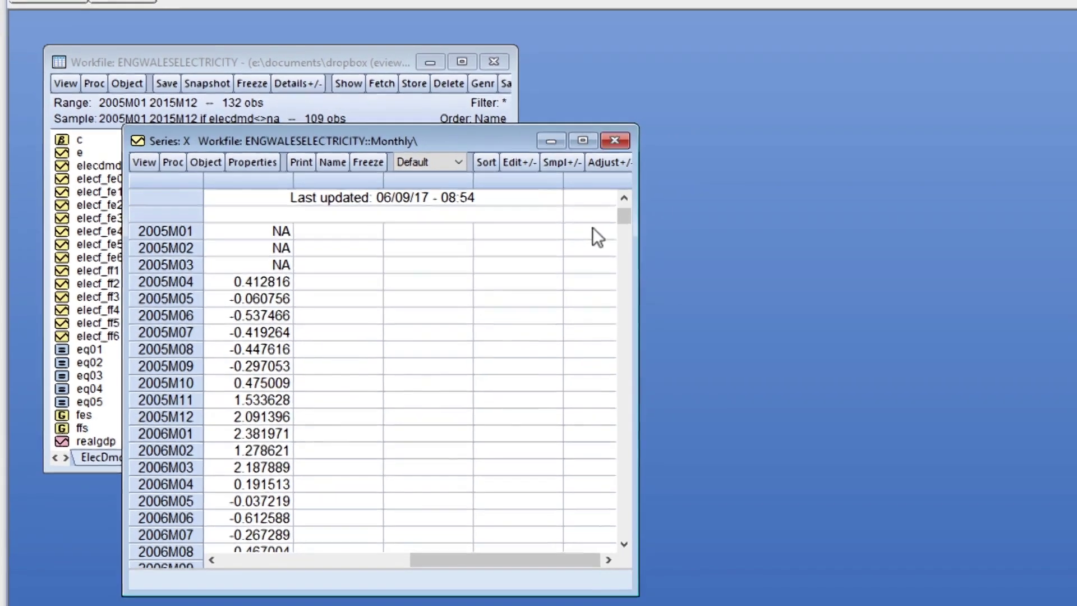
mouse_move(623, 216)
left_mouse_down()
mouse_move(606, 307)
mouse_move(617, 228)
left_mouse_up()
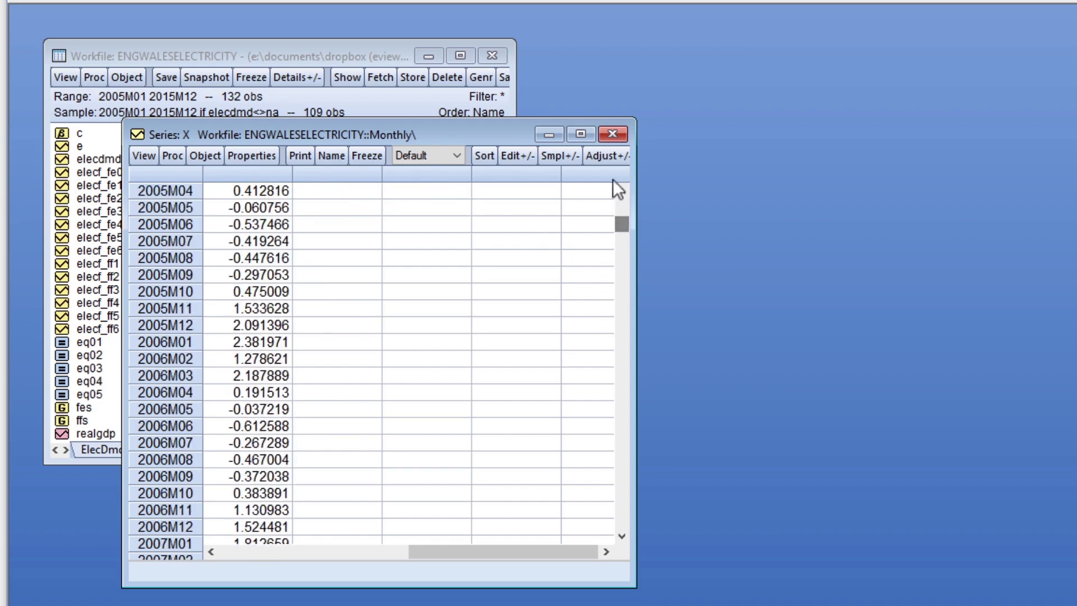
left_click(614, 135)
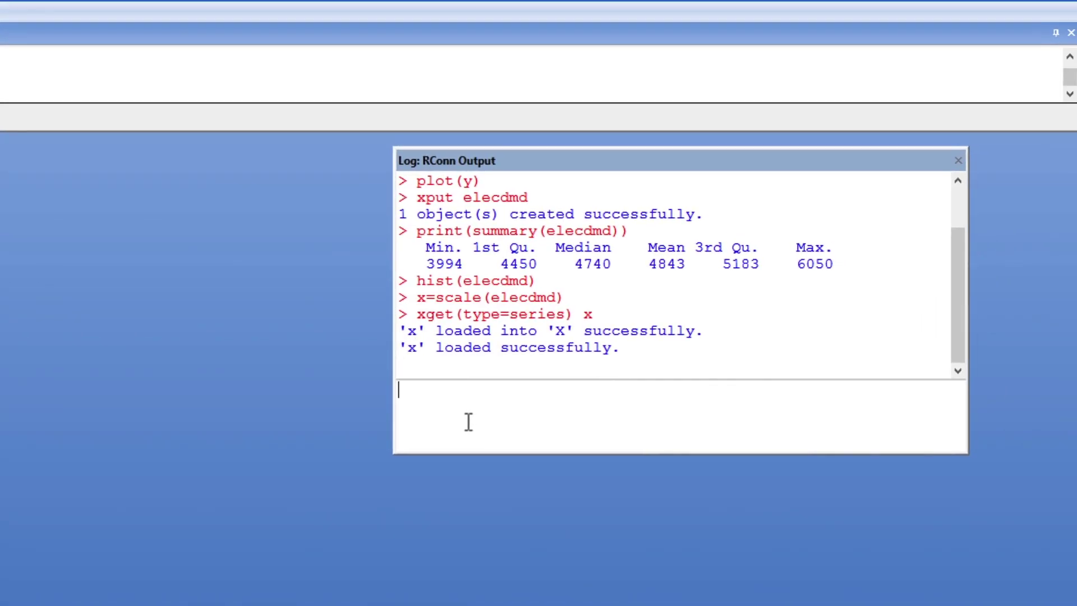
Load R's forecast library and run forc<-forecast(elecdmd)
type("library(\"forecast")
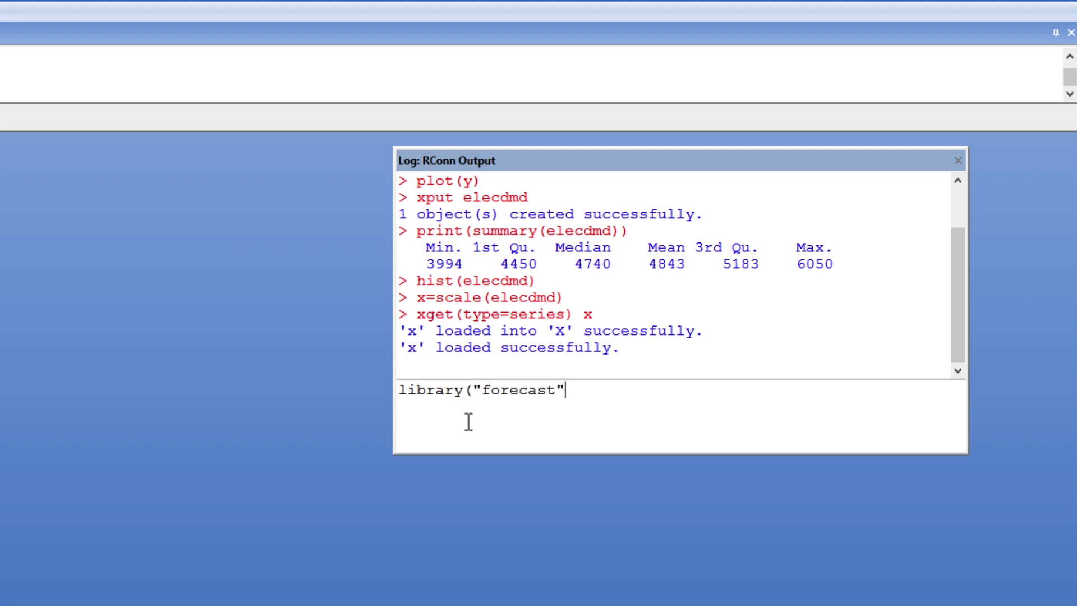
type("\")")
key("Return")
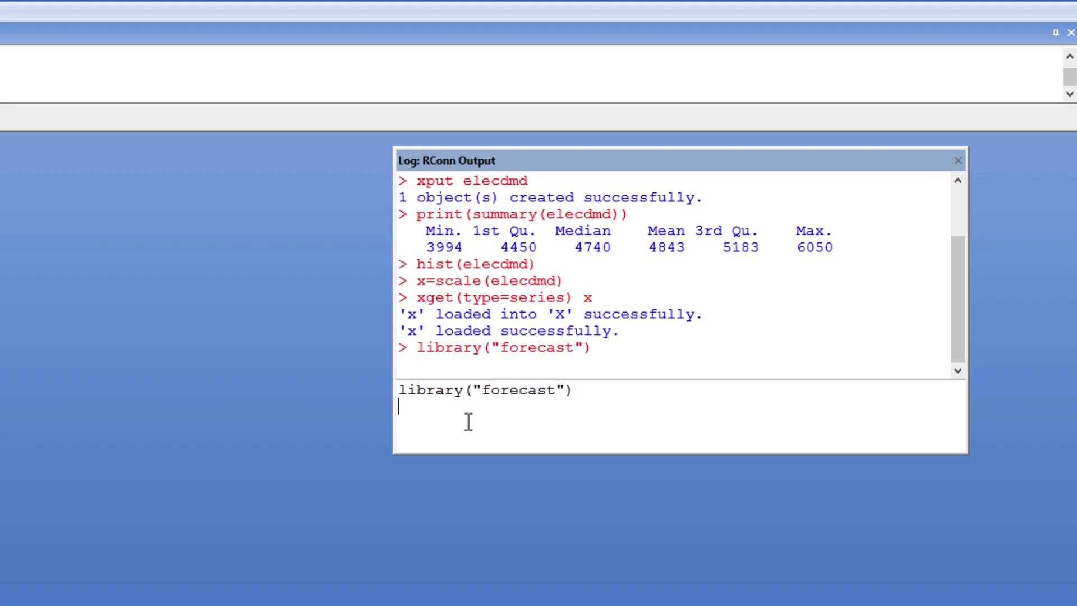
type("forc")
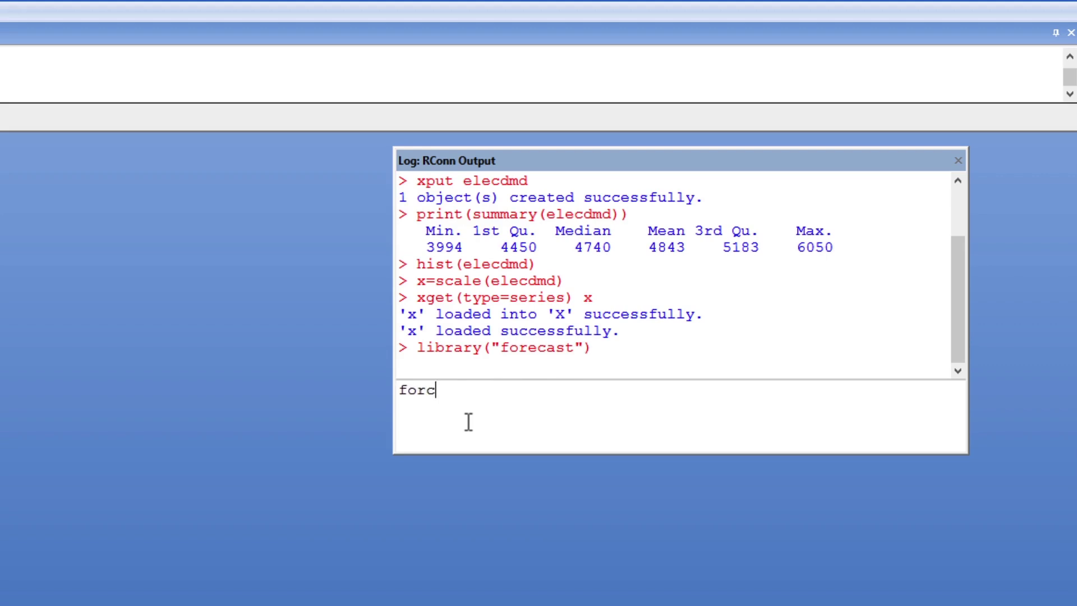
type("<-forecast")
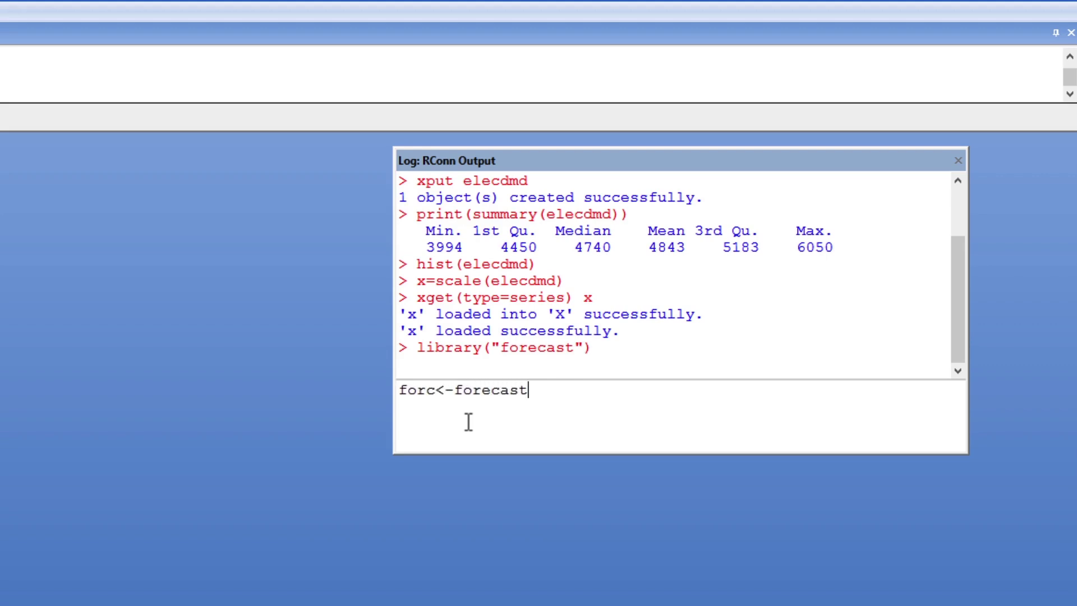
type("(elecdmd)")
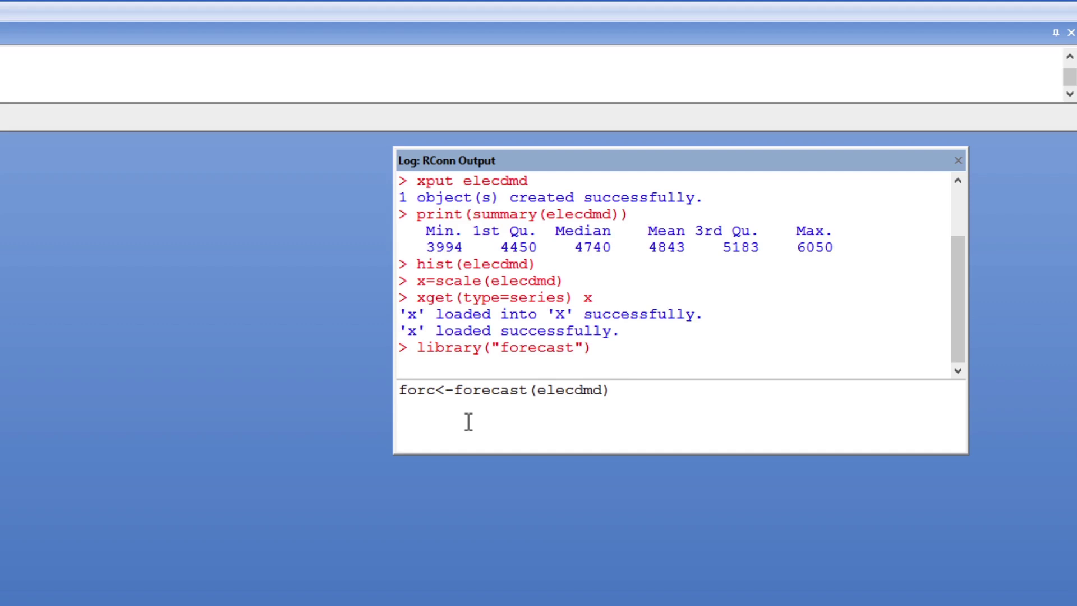
key("Return")
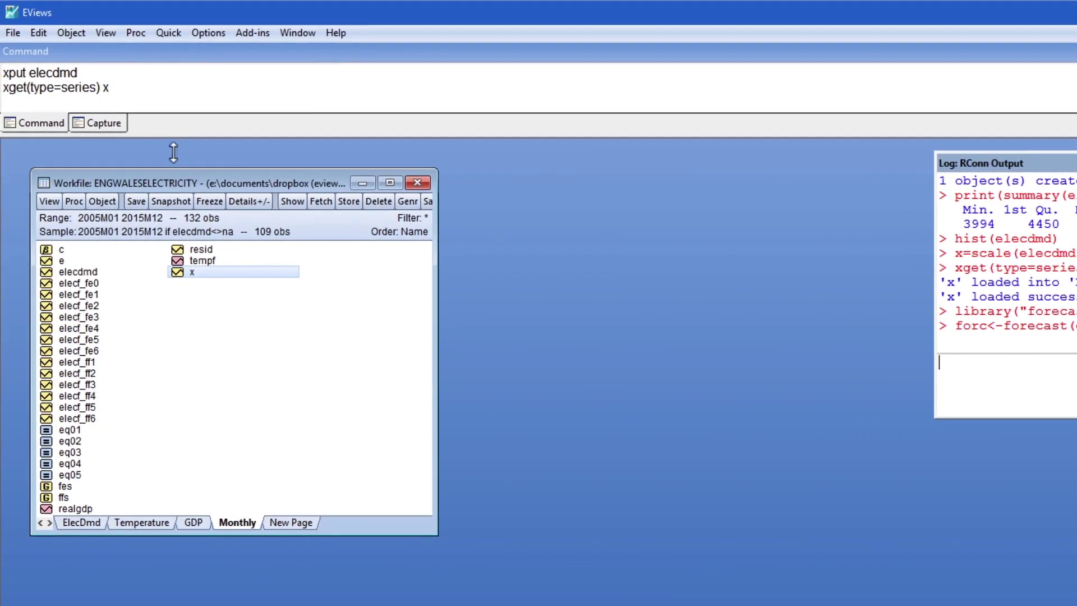
left_click(60, 100)
type("s")
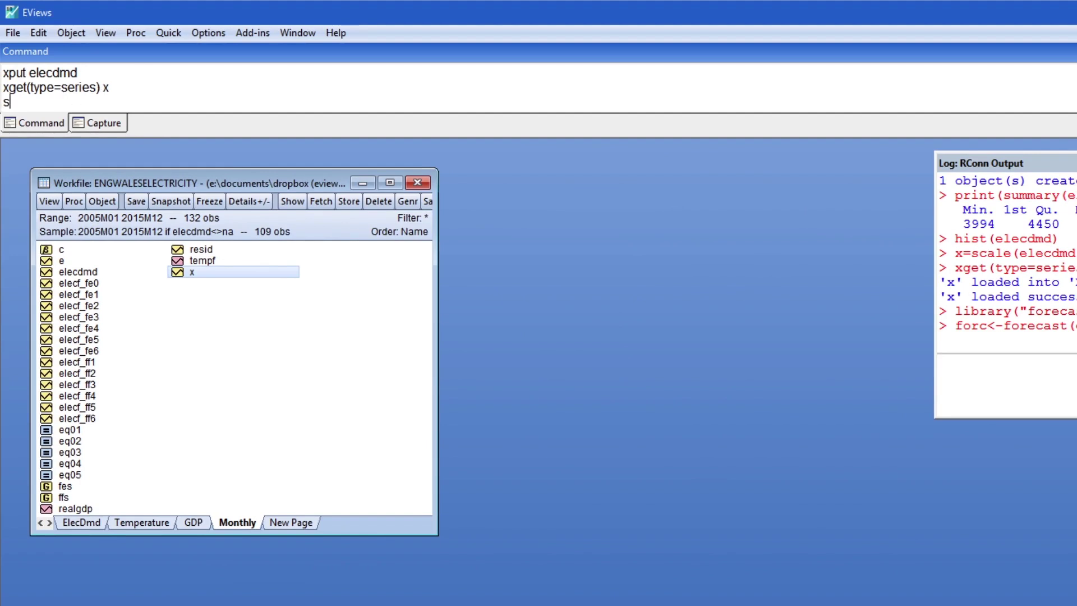
type("mpl 2014m5 ")
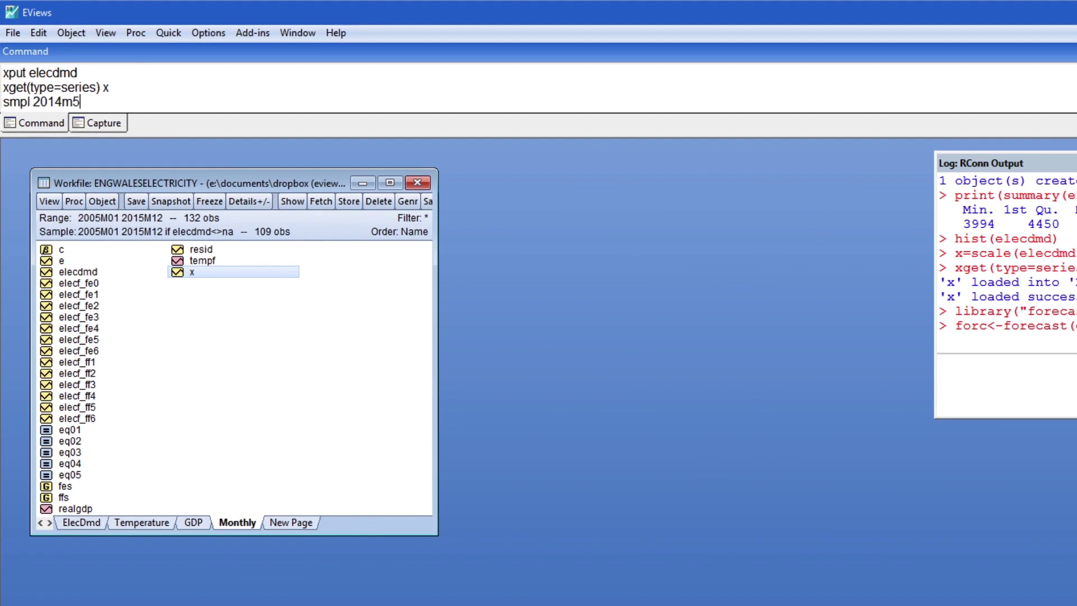
type("@last")
key("Return")
type("xg")
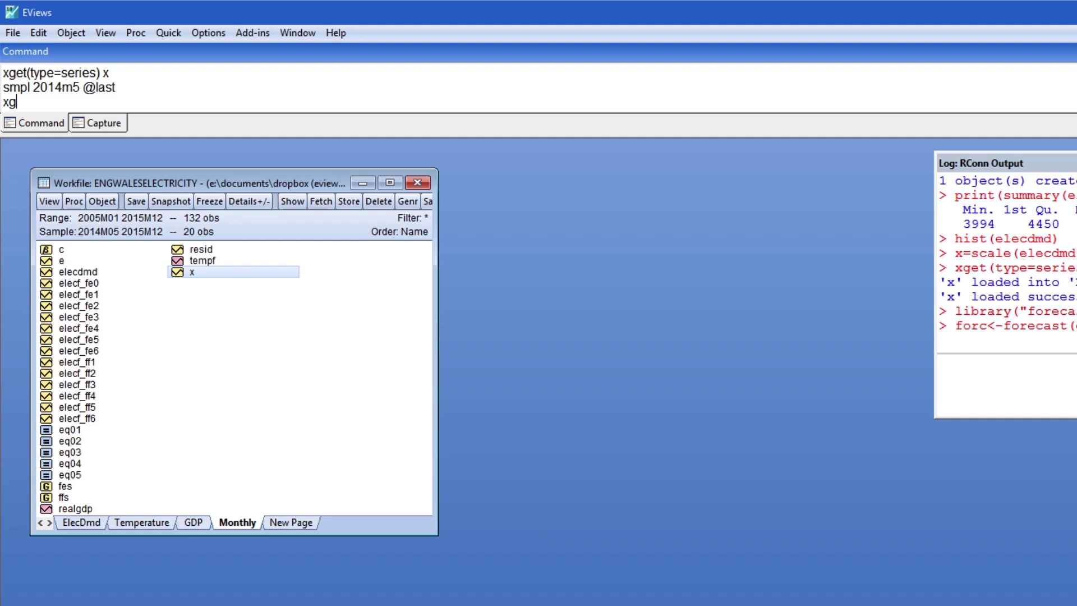
type("et(type=series, name=")
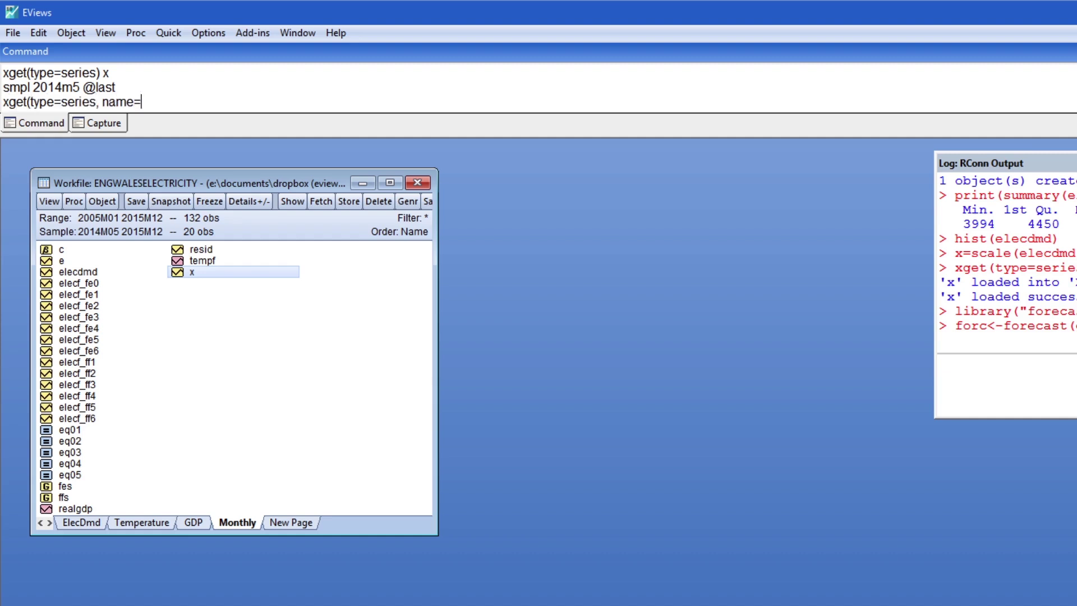
type("forc) forc$mean")
key("Return")
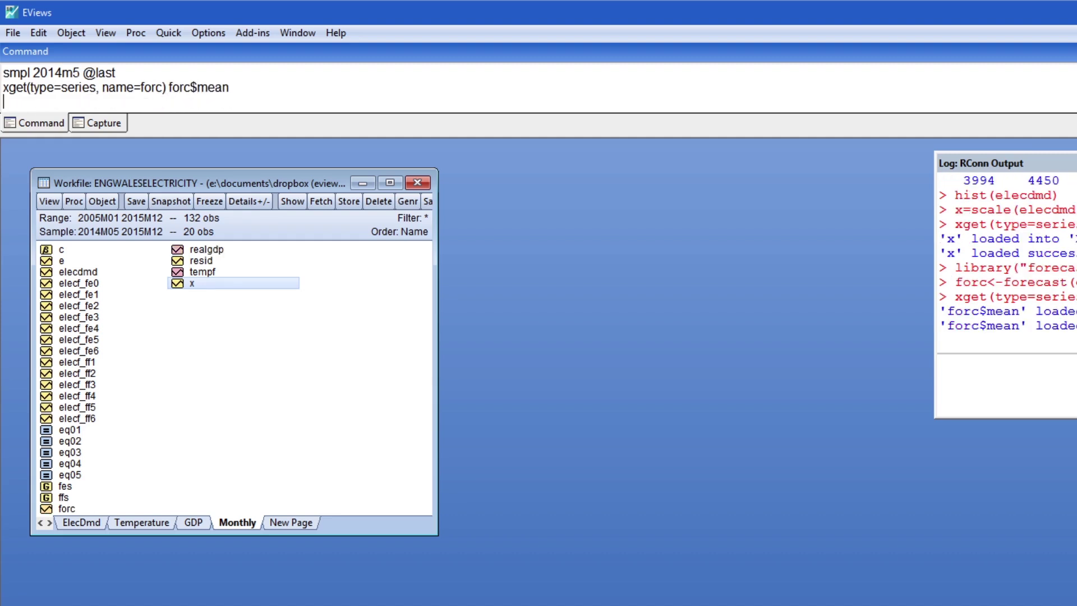
Open the forc series to review its forecast values, then close it
double_click(68, 508)
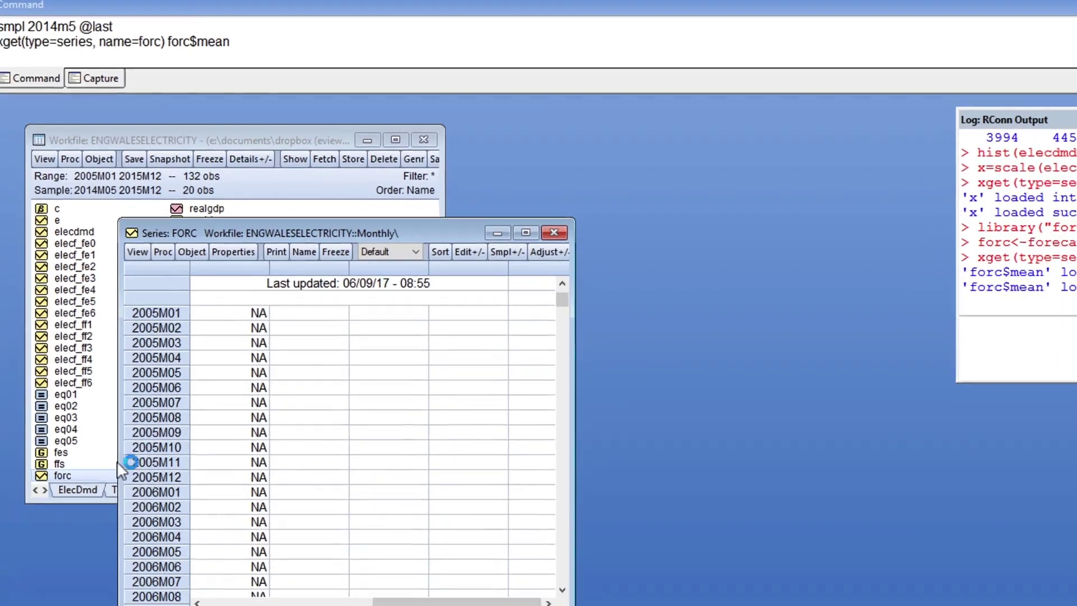
left_click_drag(563, 298, 508, 536)
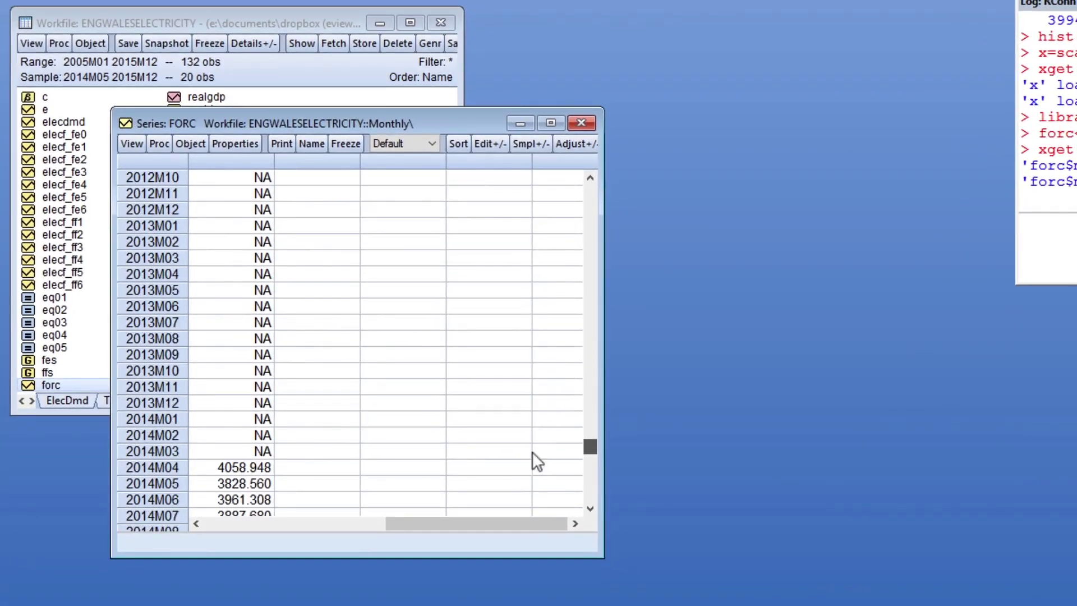
left_click_drag(532, 452, 529, 498)
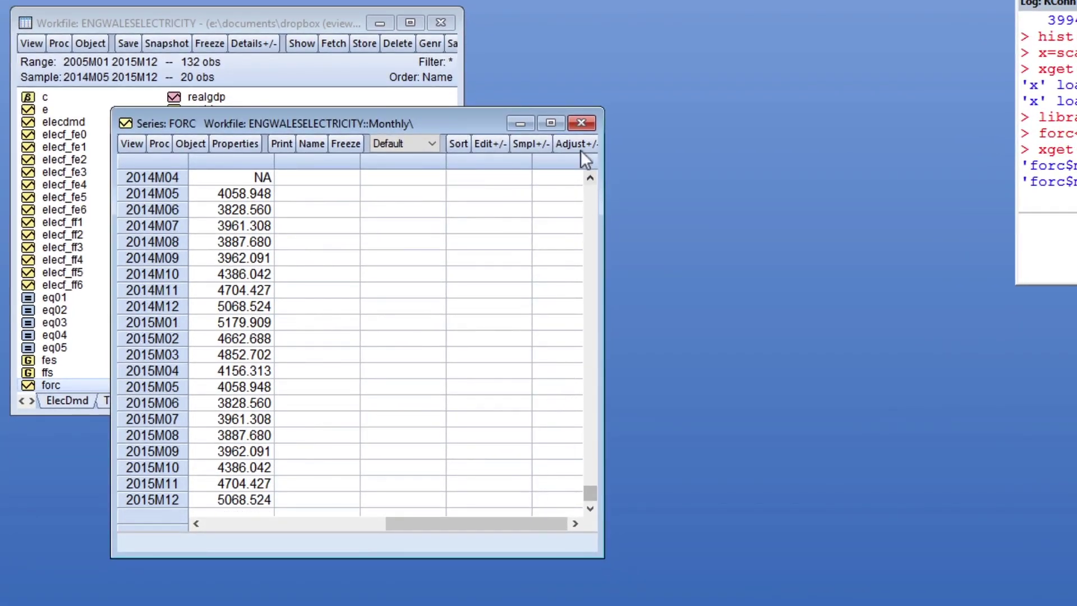
left_click(581, 123)
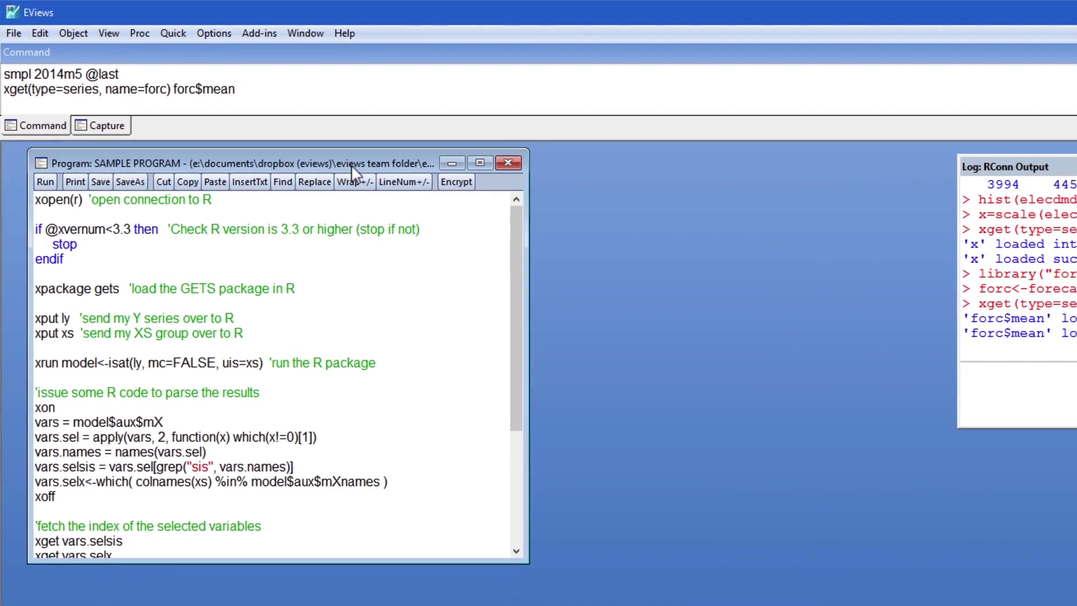
Place the program beside the SAMPLEDATA workfile and review the R version check and GETS loading lines
left_click_drag(351, 164, 367, 170)
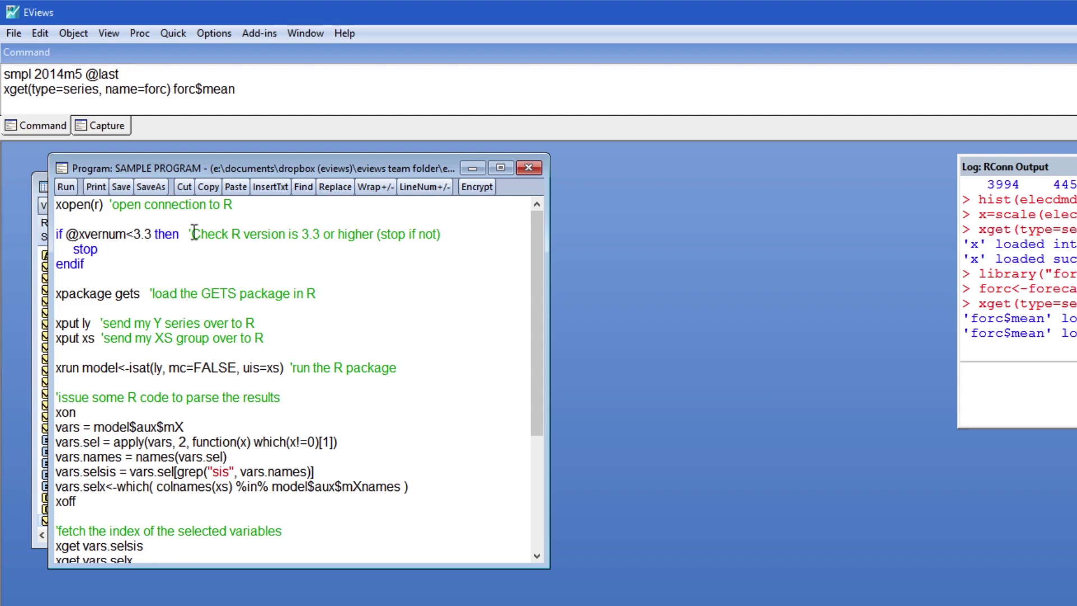
mouse_move(181, 234)
left_mouse_down()
mouse_move(65, 234)
mouse_move(181, 234)
left_mouse_up()
mouse_move(152, 293)
left_mouse_down()
mouse_move(49, 294)
mouse_move(152, 296)
left_mouse_up()
key("ctrl+Tab")
left_click_drag(287, 205, 801, 265)
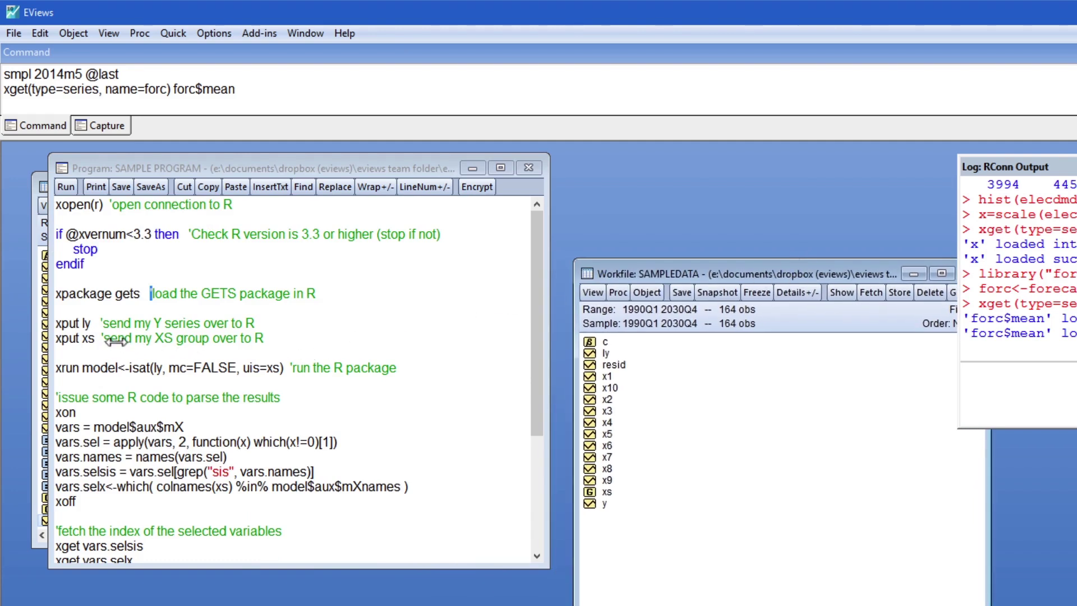
left_click(96, 326)
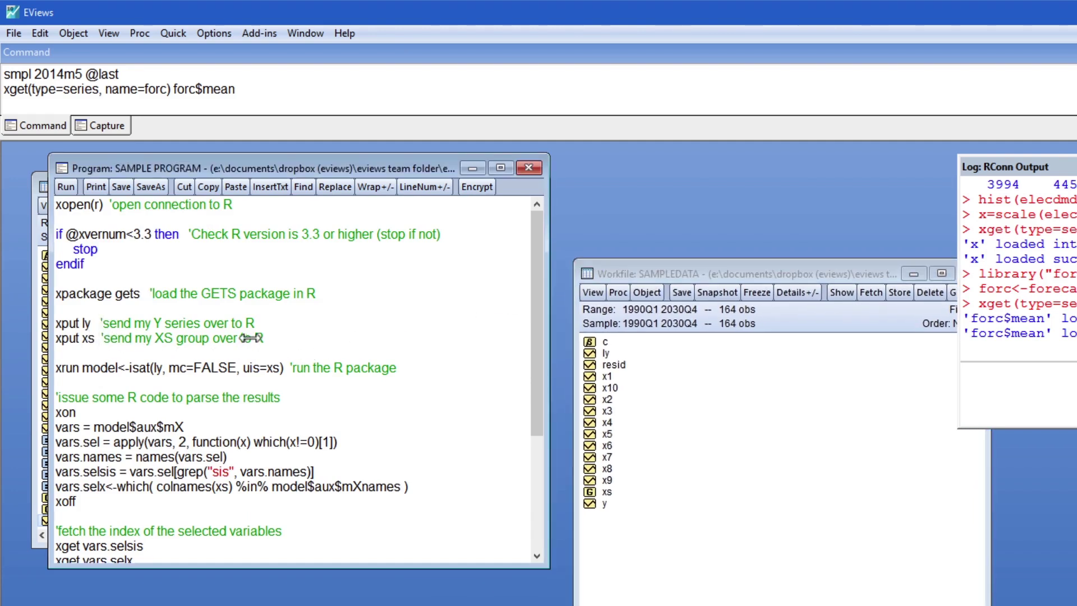
Review the isat call arguments and xoff line, continuing to the end of the program
left_click_drag(101, 368, 268, 365)
left_click_drag(533, 357, 533, 426)
left_click_drag(90, 297, 36, 296)
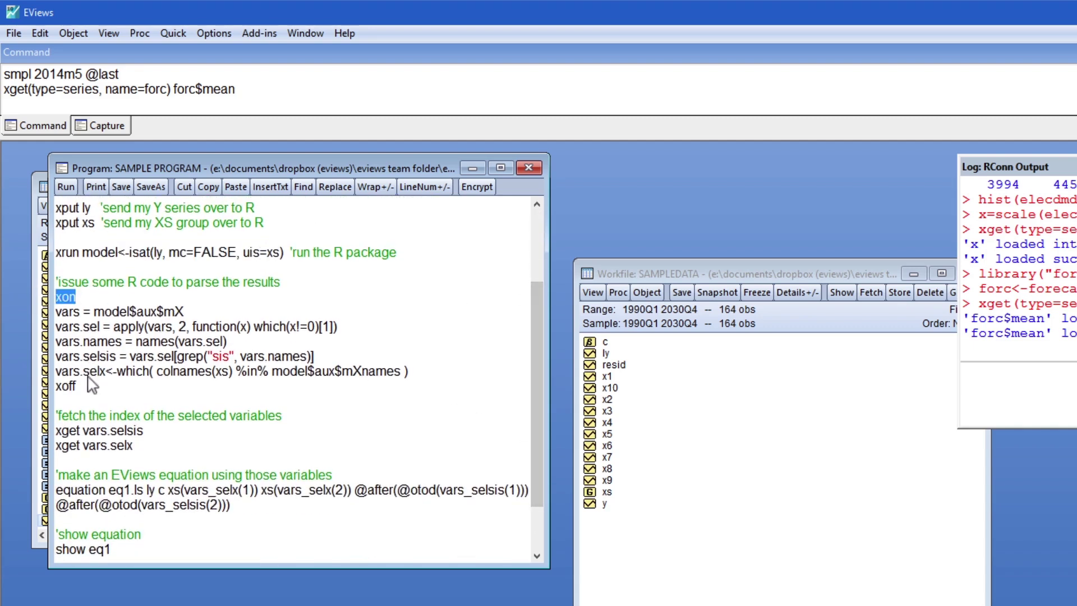
left_click_drag(91, 385, 40, 386)
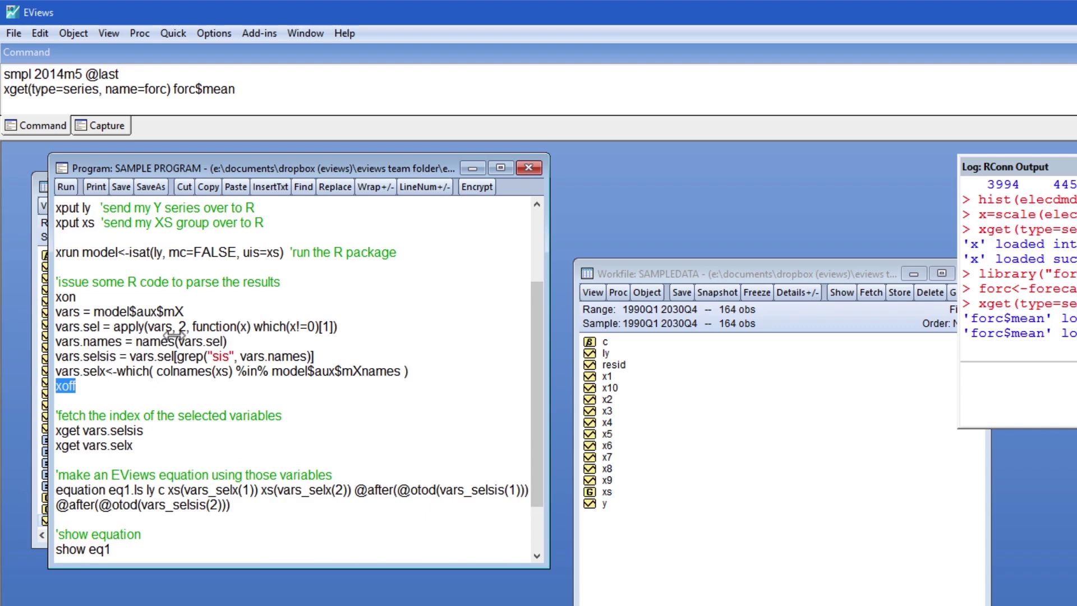
scroll(174, 335, "down", 1)
left_click(146, 387)
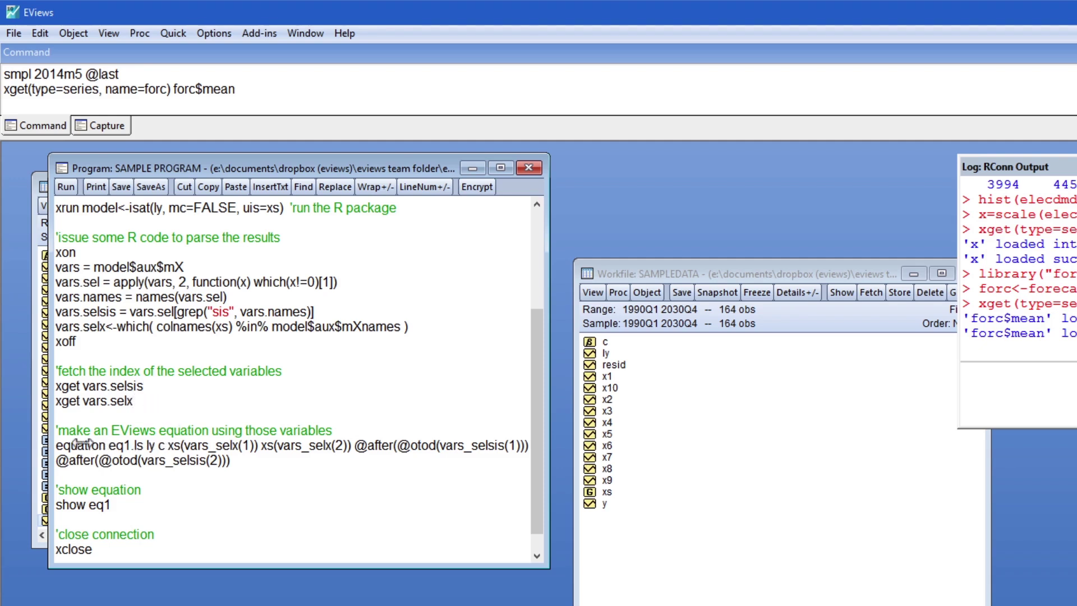
scroll(107, 494, "down", 1)
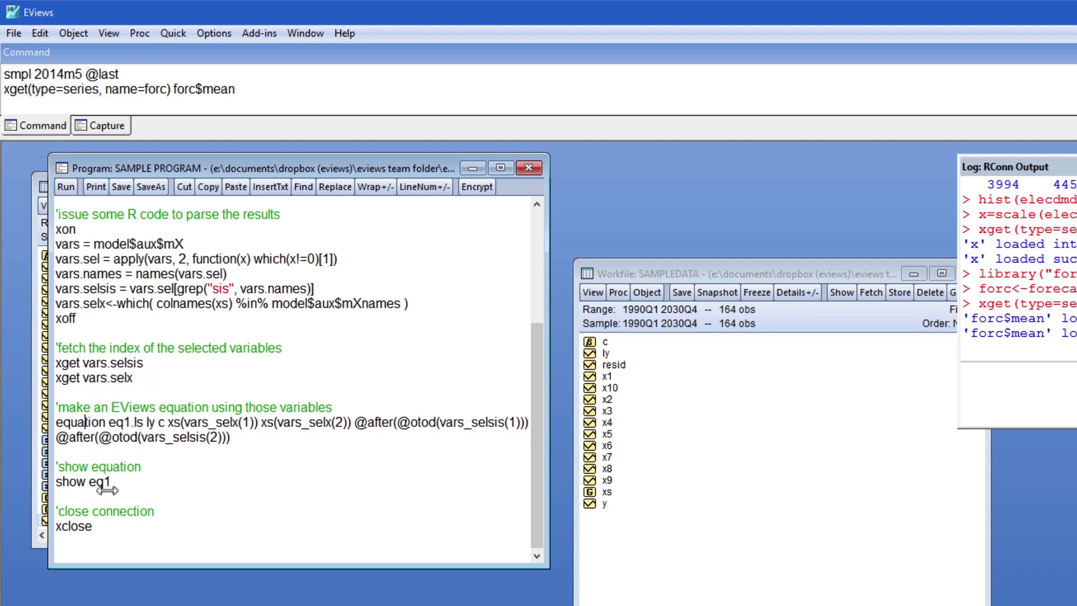
left_click(93, 527)
Run the sample program, then inspect and close the resulting EQ1 least-squares equation
left_click(66, 187)
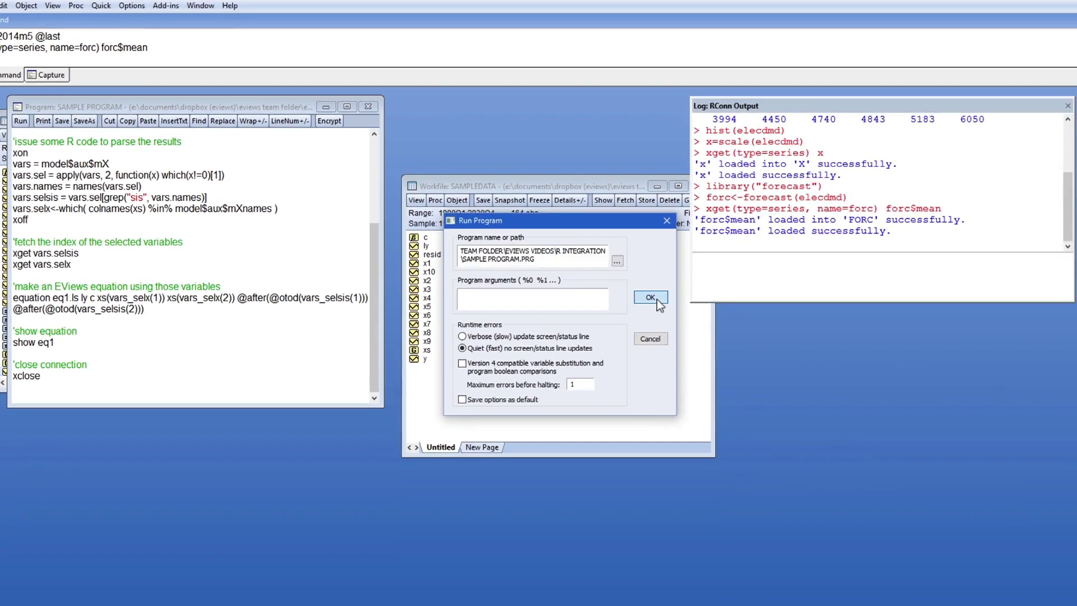
left_click(657, 301)
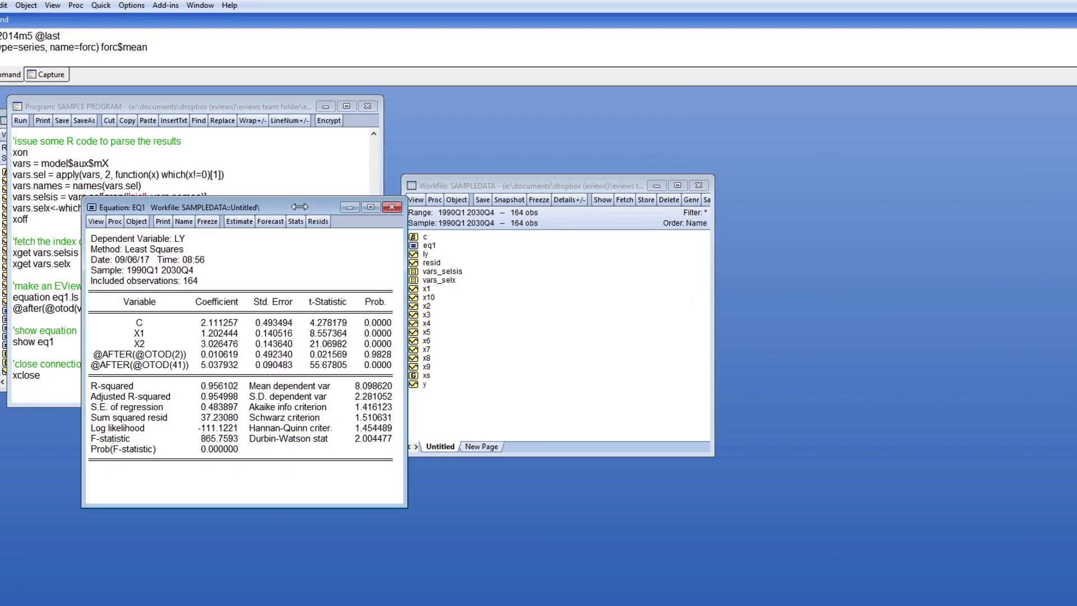
mouse_move(299, 207)
left_mouse_down()
mouse_move(247, 210)
mouse_move(284, 219)
left_mouse_up()
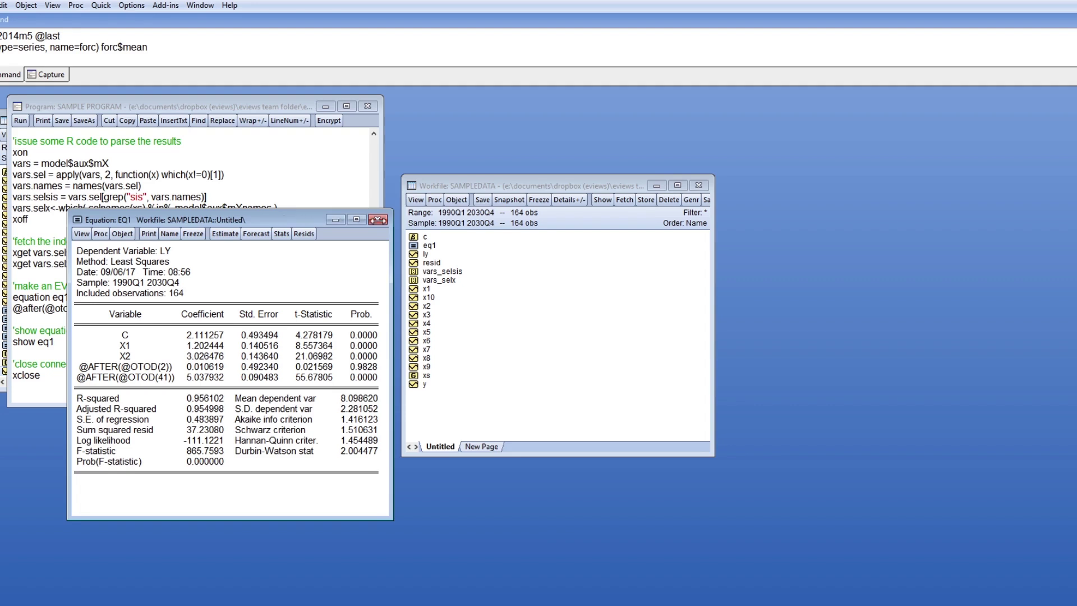
left_click(377, 219)
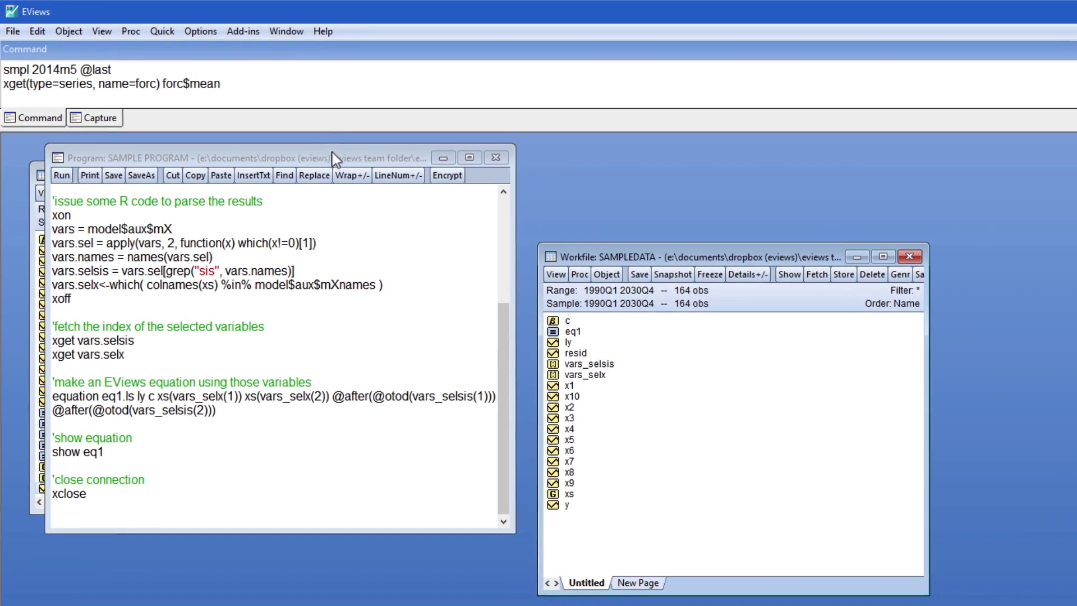
Launch the R Gets Package add-in to reach its Indicator Saturation dialog
left_click(247, 30)
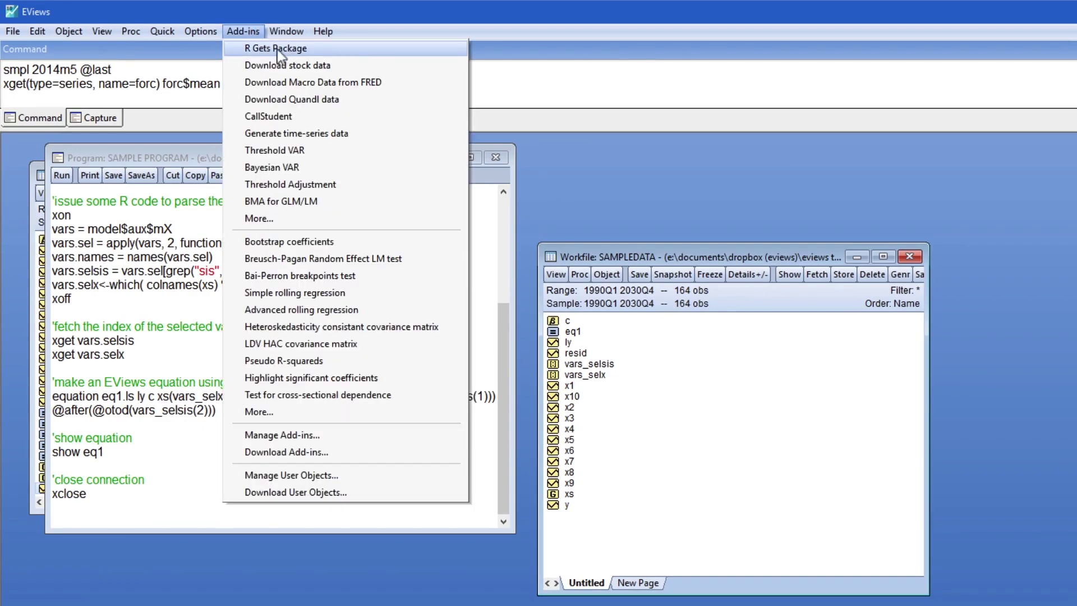
left_click(277, 50)
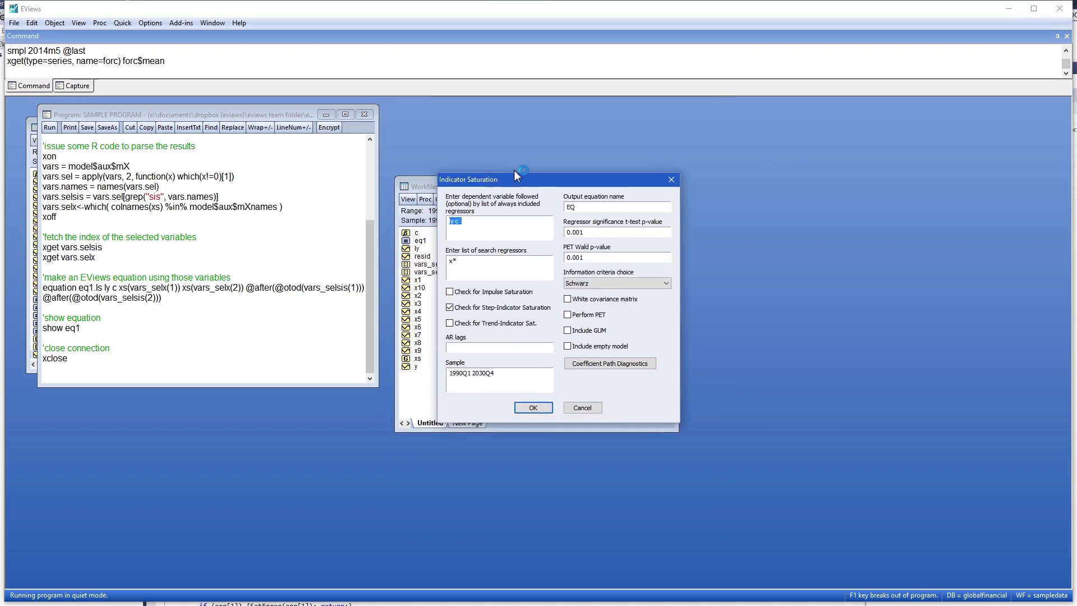